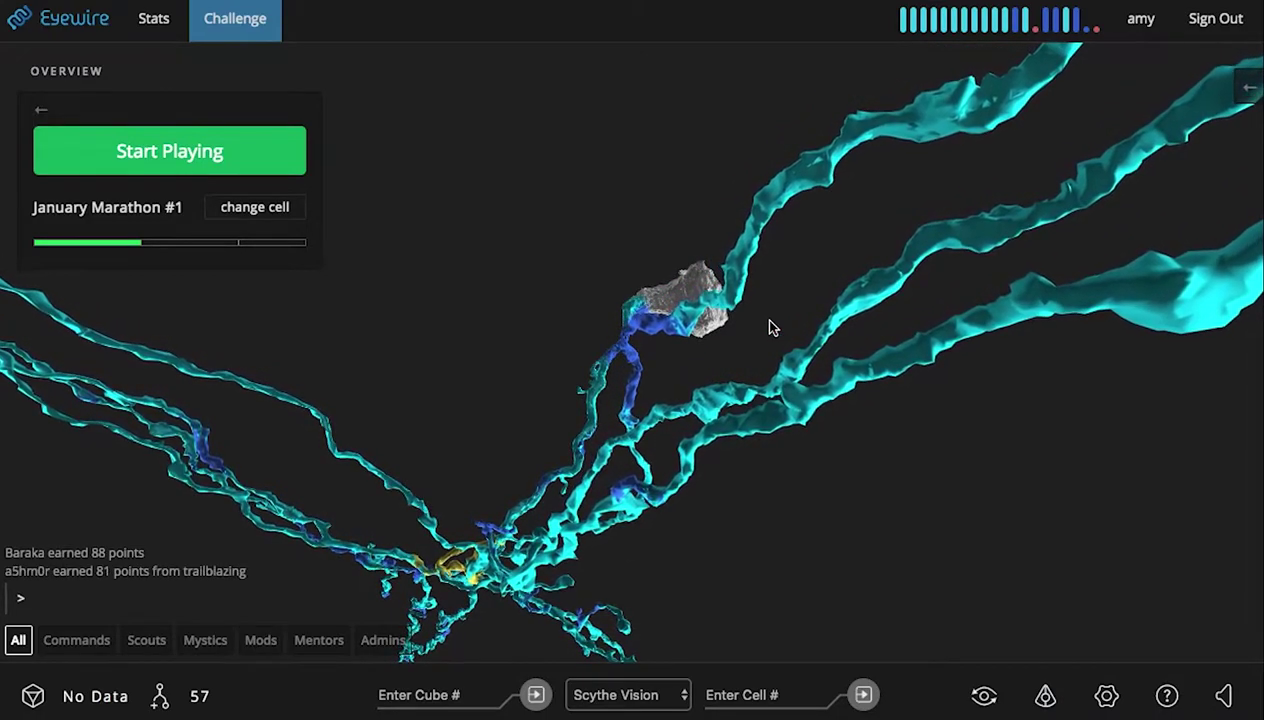
# - View the profile's activity for the last 10 weeks and last 12 months, check the previous and best scores, and close the profile
pyautogui.click(1146, 26)
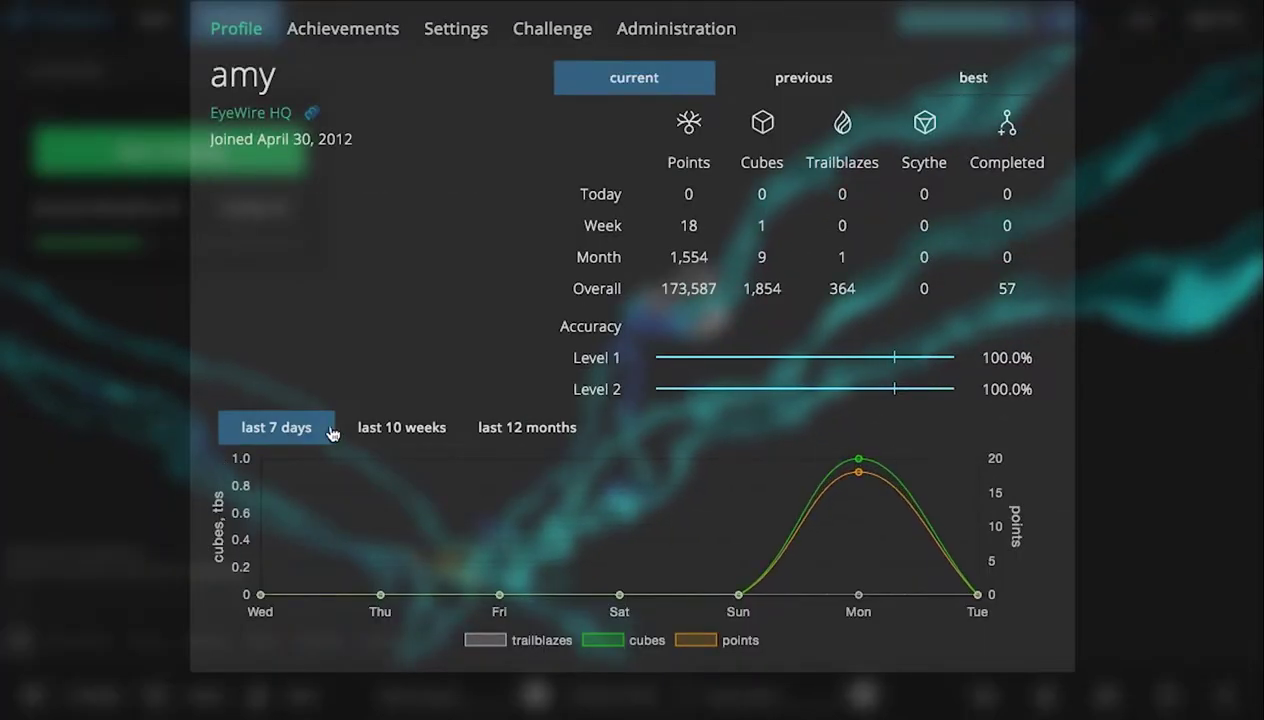
pyautogui.click(375, 434)
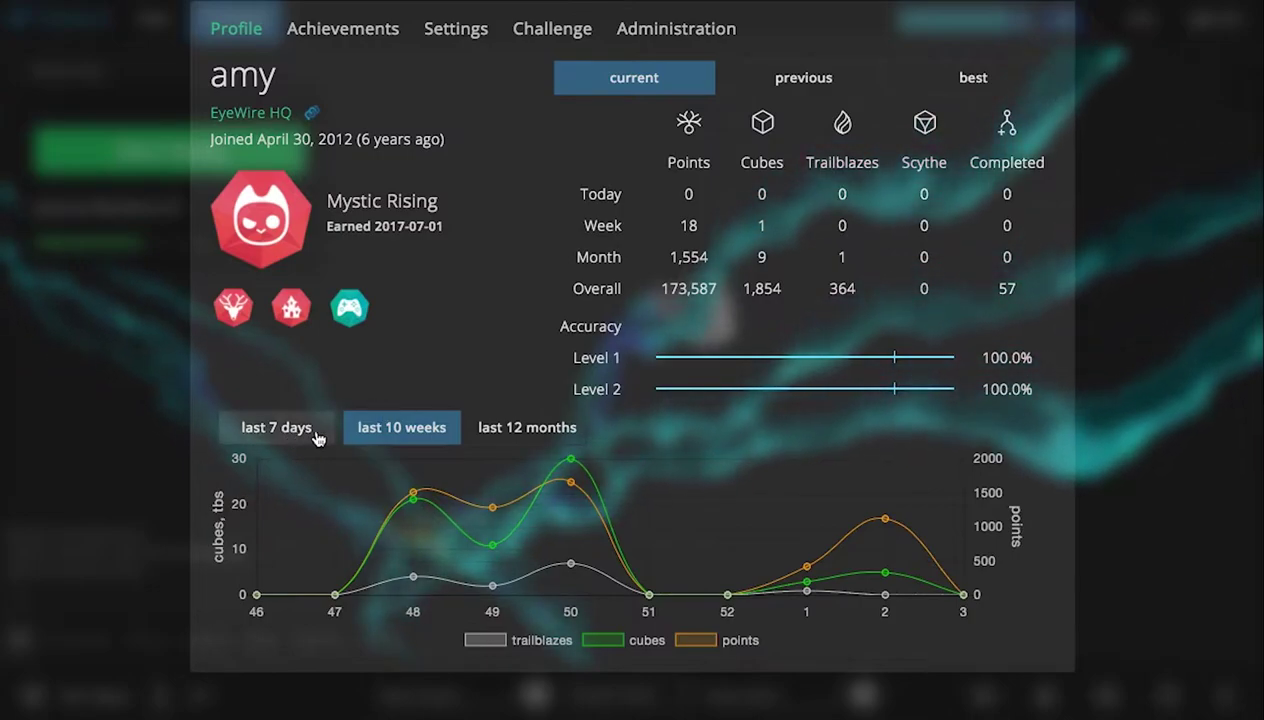
pyautogui.click(495, 443)
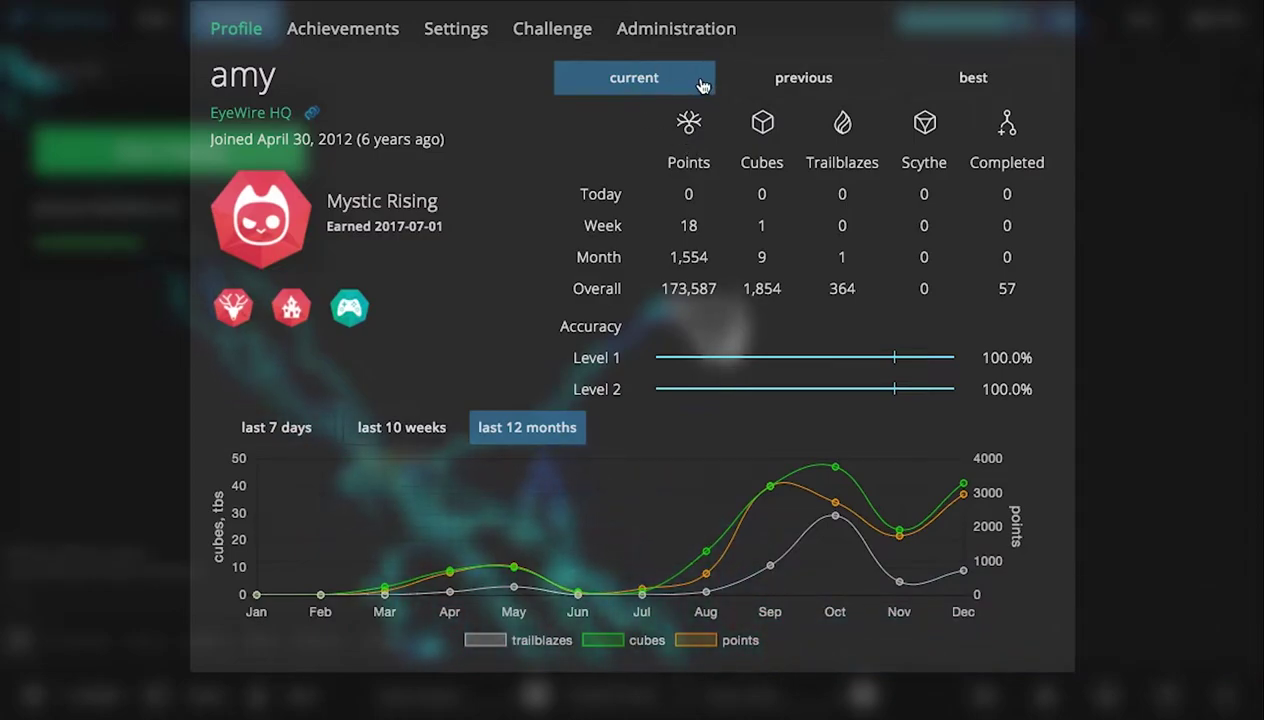
pyautogui.click(821, 86)
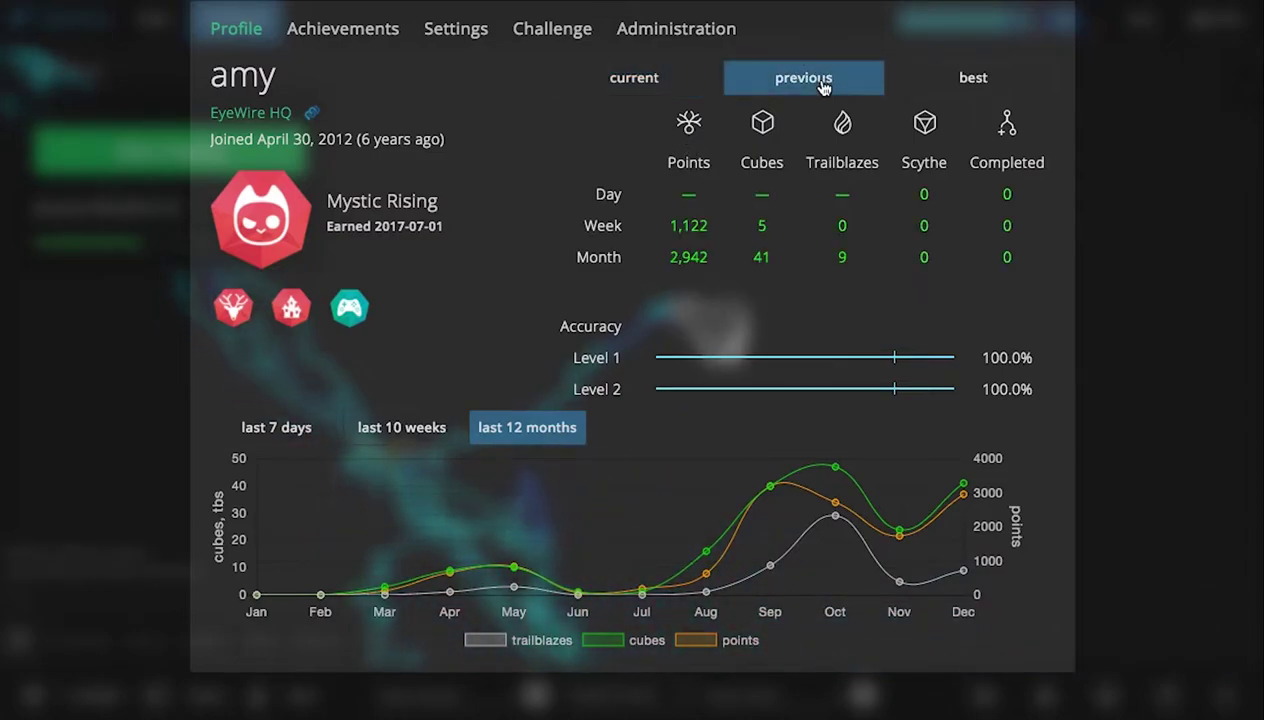
pyautogui.click(998, 84)
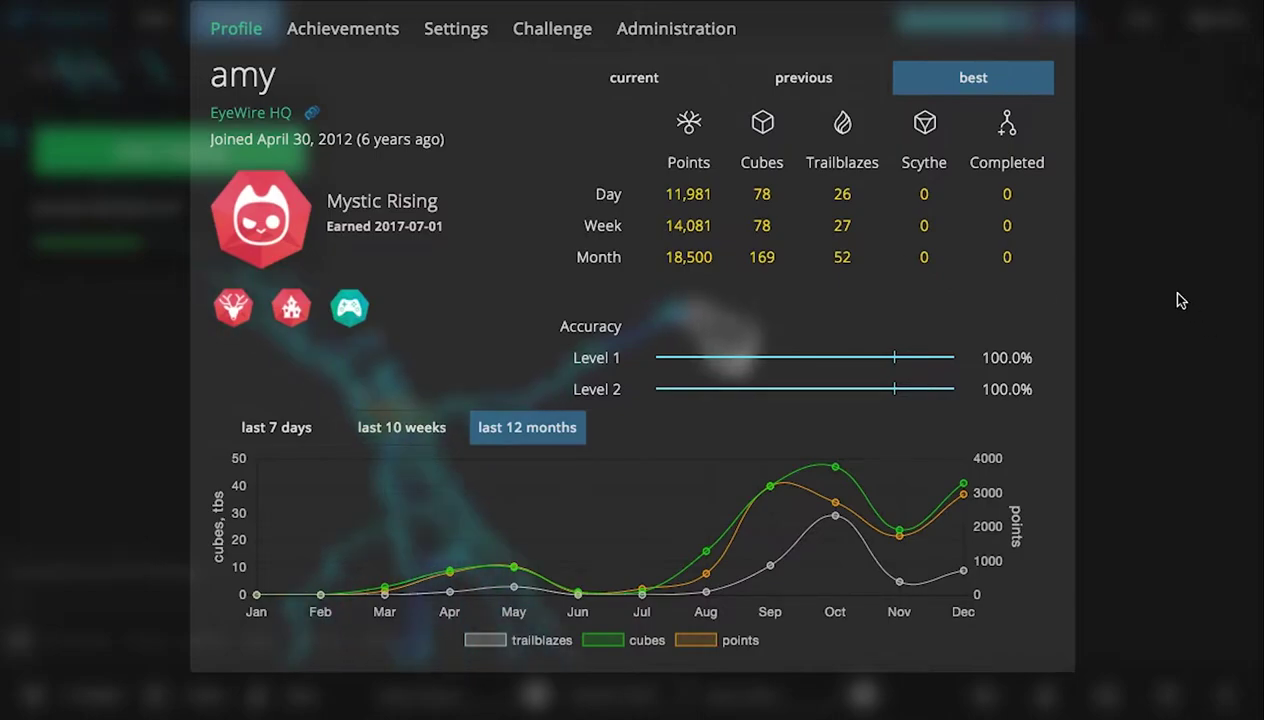
pyautogui.click(1133, 288)
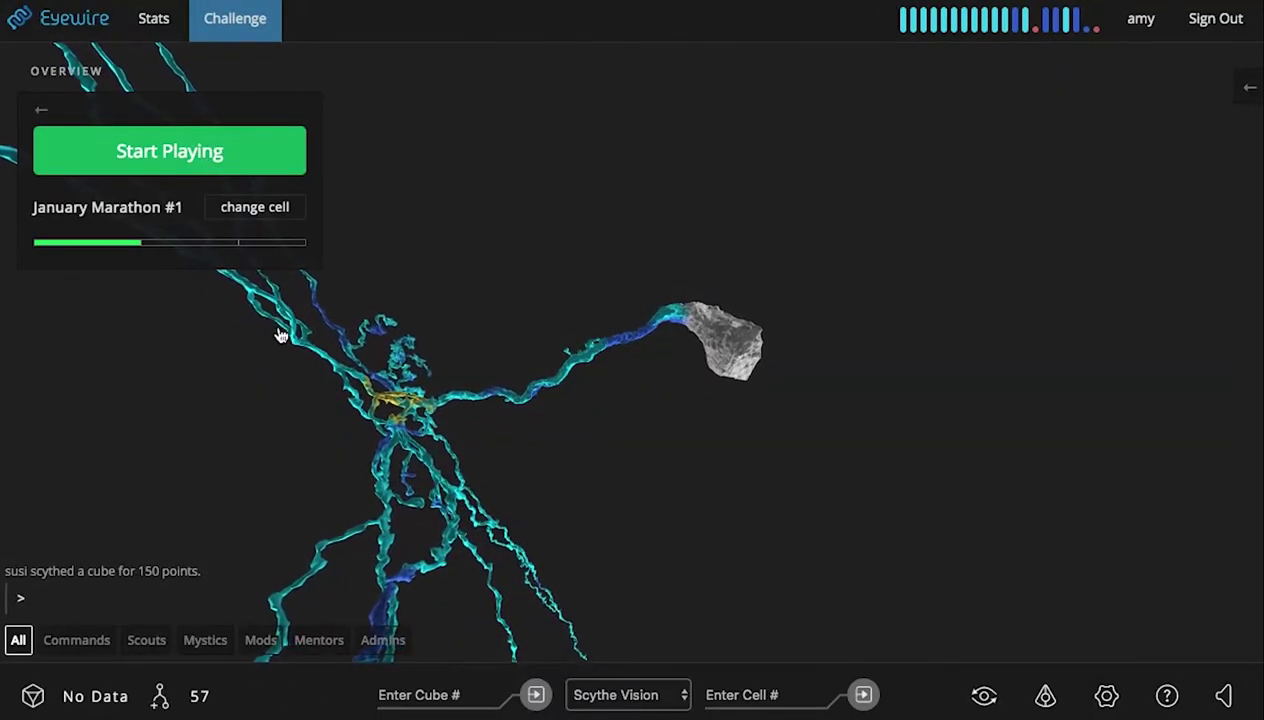
# - Open the EyeWire Statistics and view the weekly and monthly points by country
pyautogui.click(150, 28)
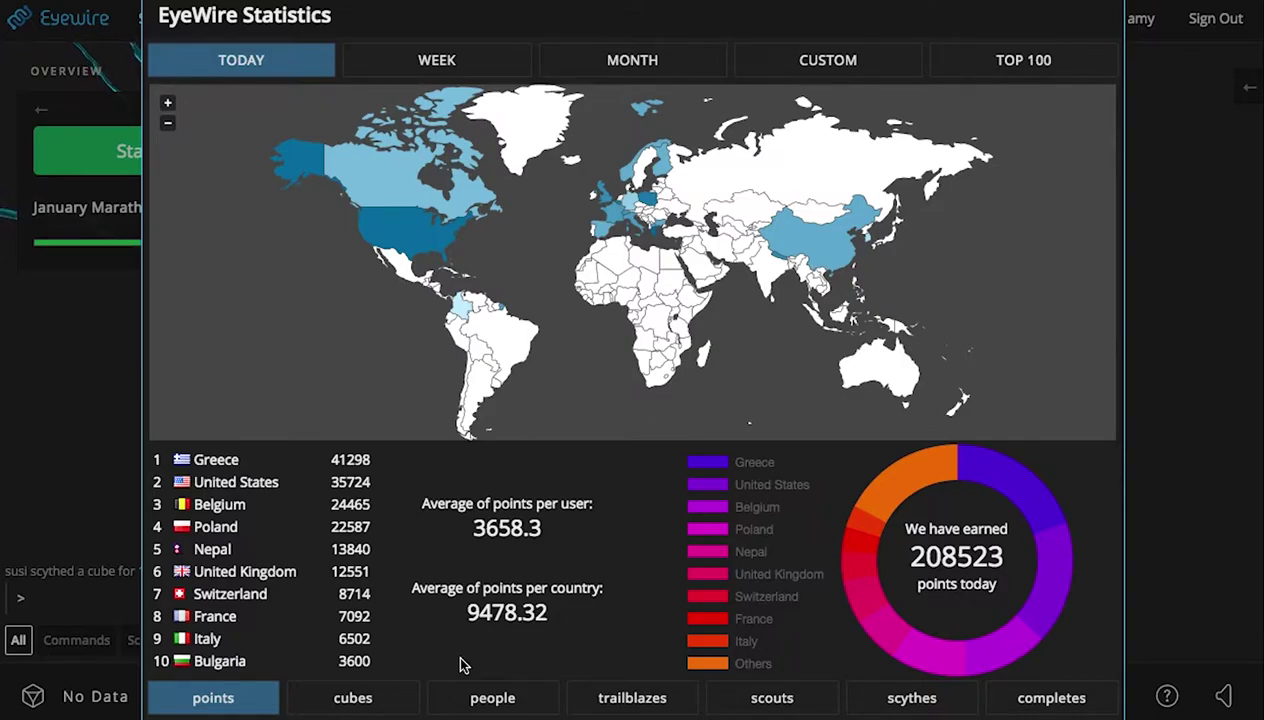
pyautogui.click(424, 60)
pyautogui.click(645, 60)
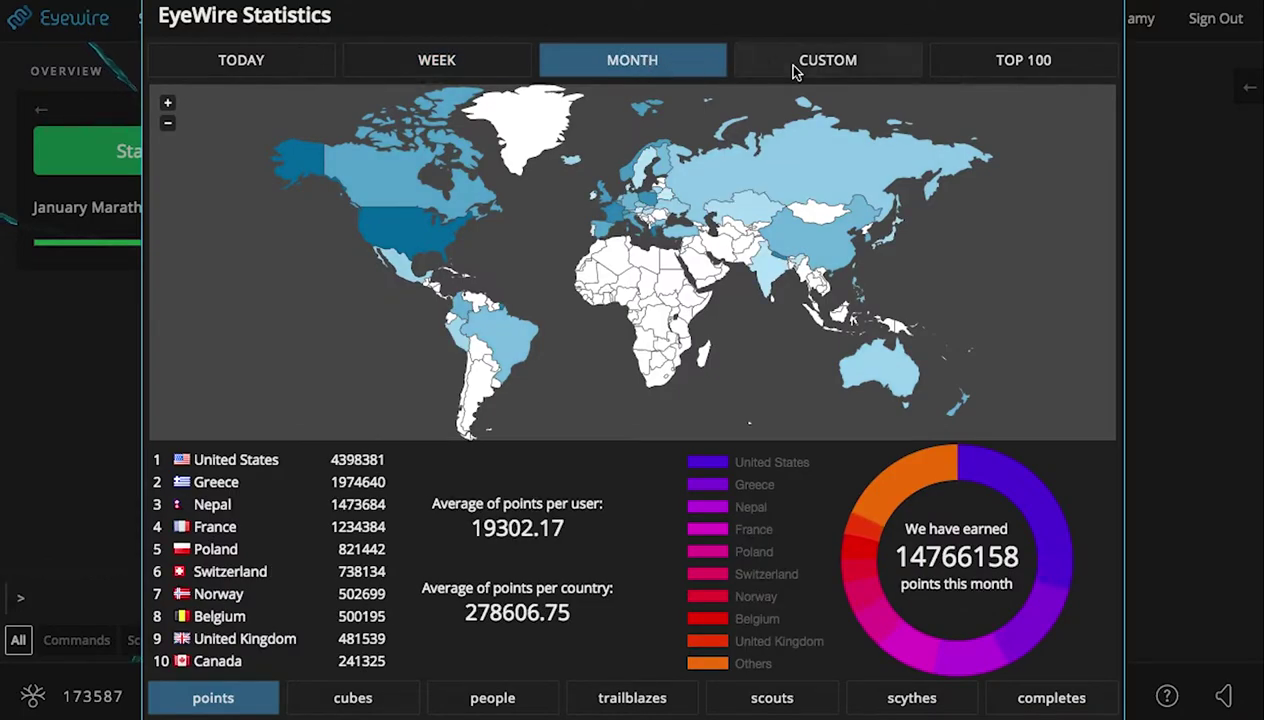
pyautogui.click(796, 68)
pyautogui.click(619, 62)
pyautogui.click(603, 75)
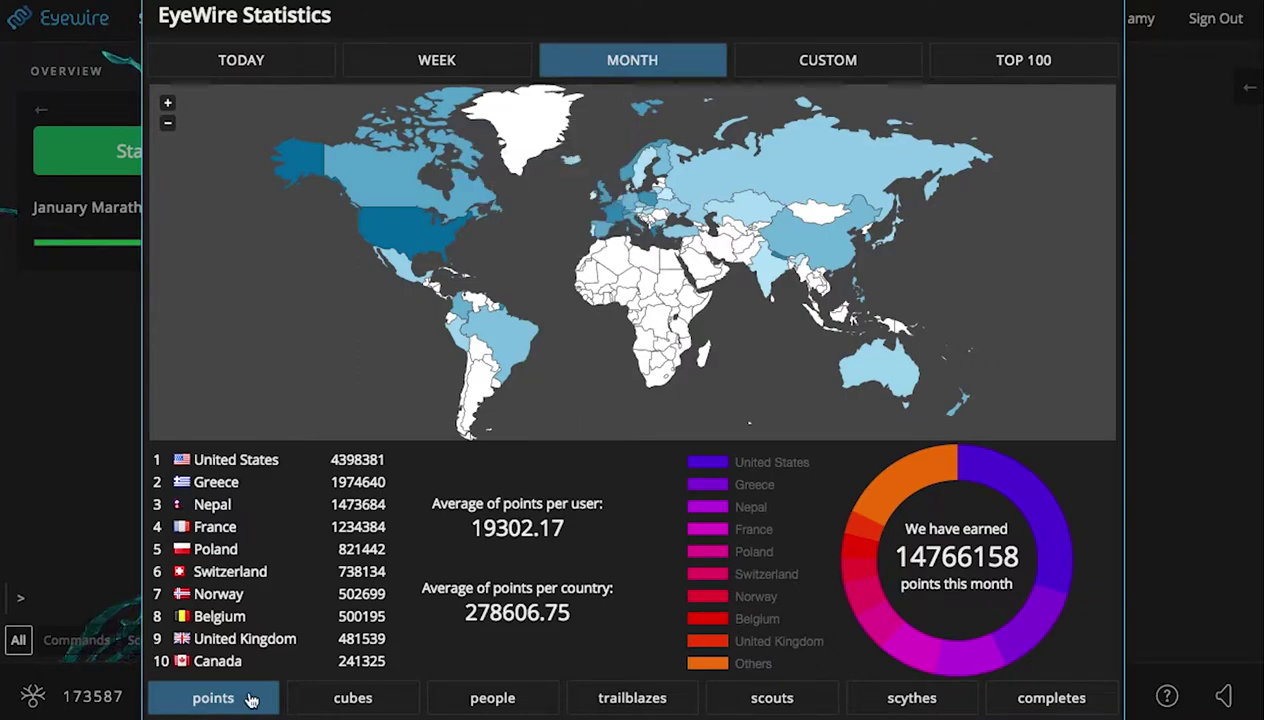
# - Examine this month's country statistics for cubes, people, trailblazes, scouts, scythes and completes
pyautogui.click(350, 699)
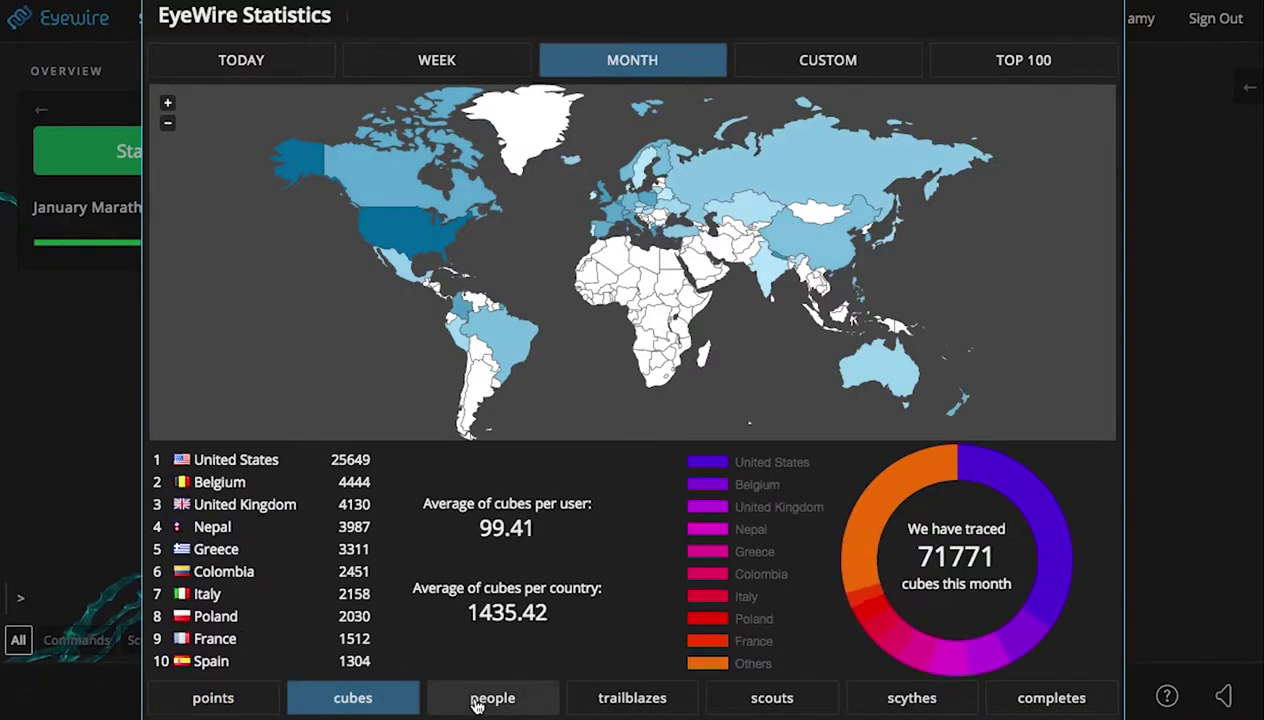
pyautogui.click(477, 704)
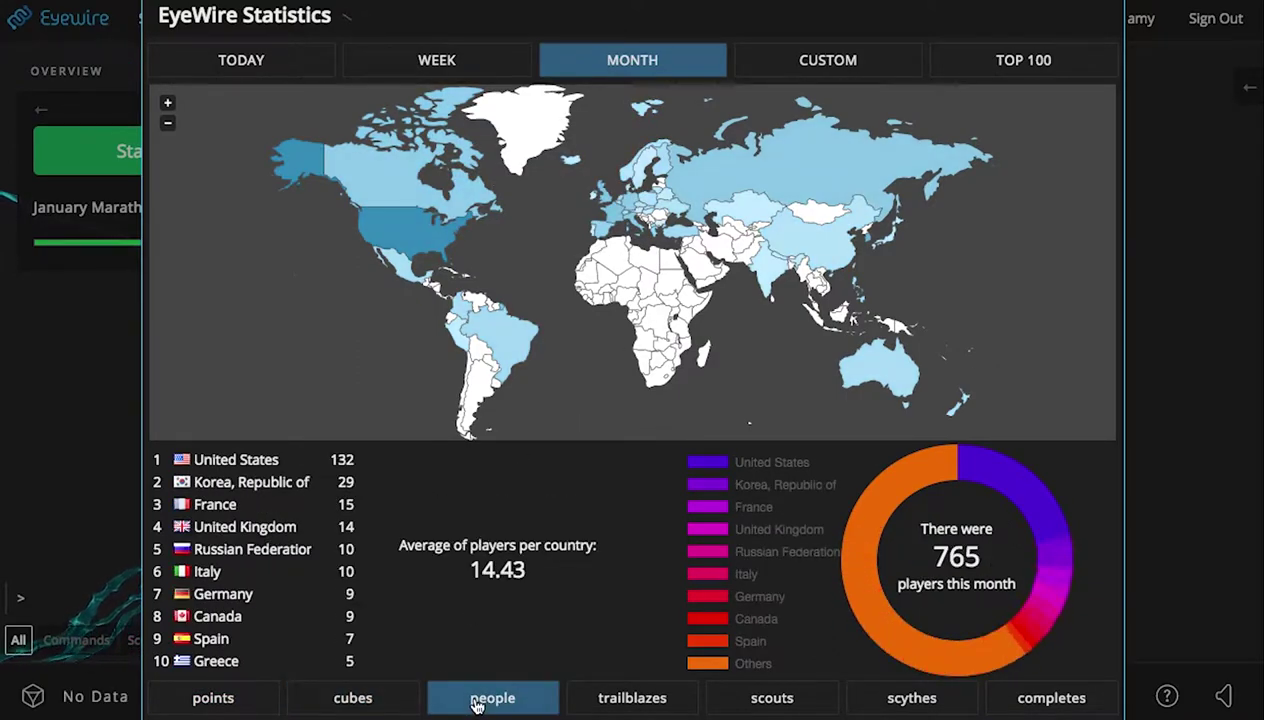
pyautogui.click(622, 704)
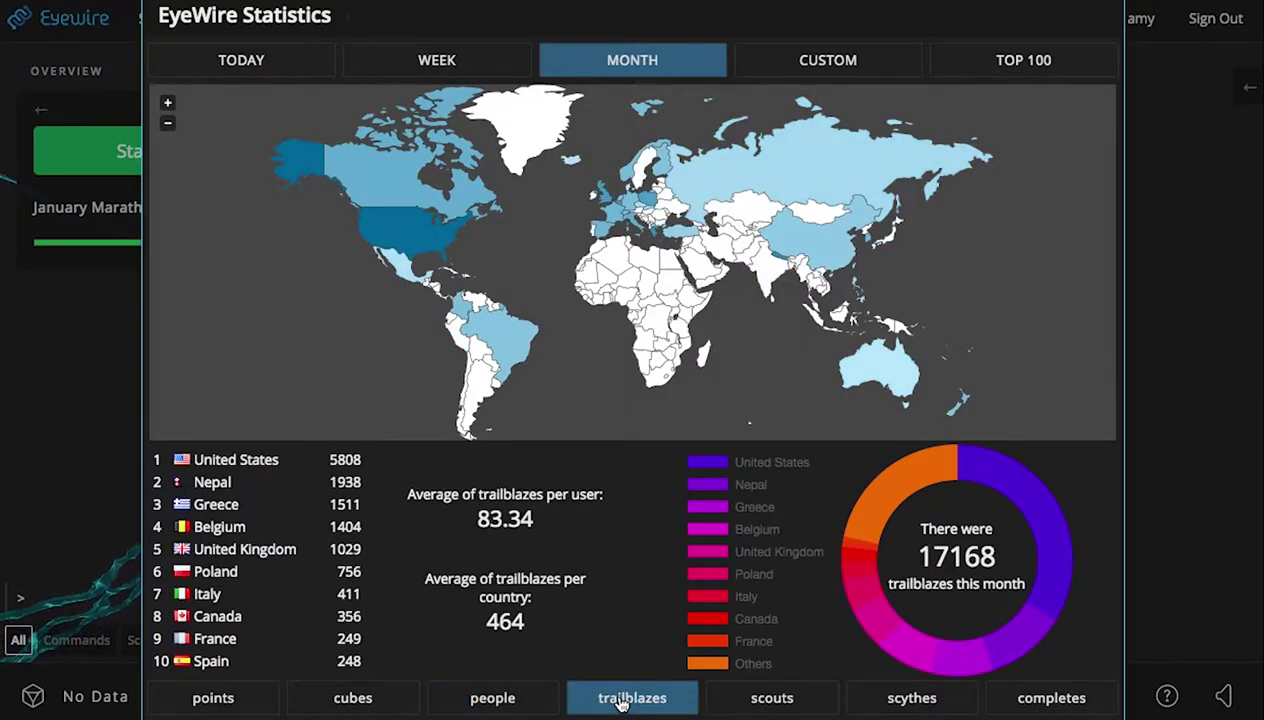
pyautogui.click(798, 703)
pyautogui.click(911, 706)
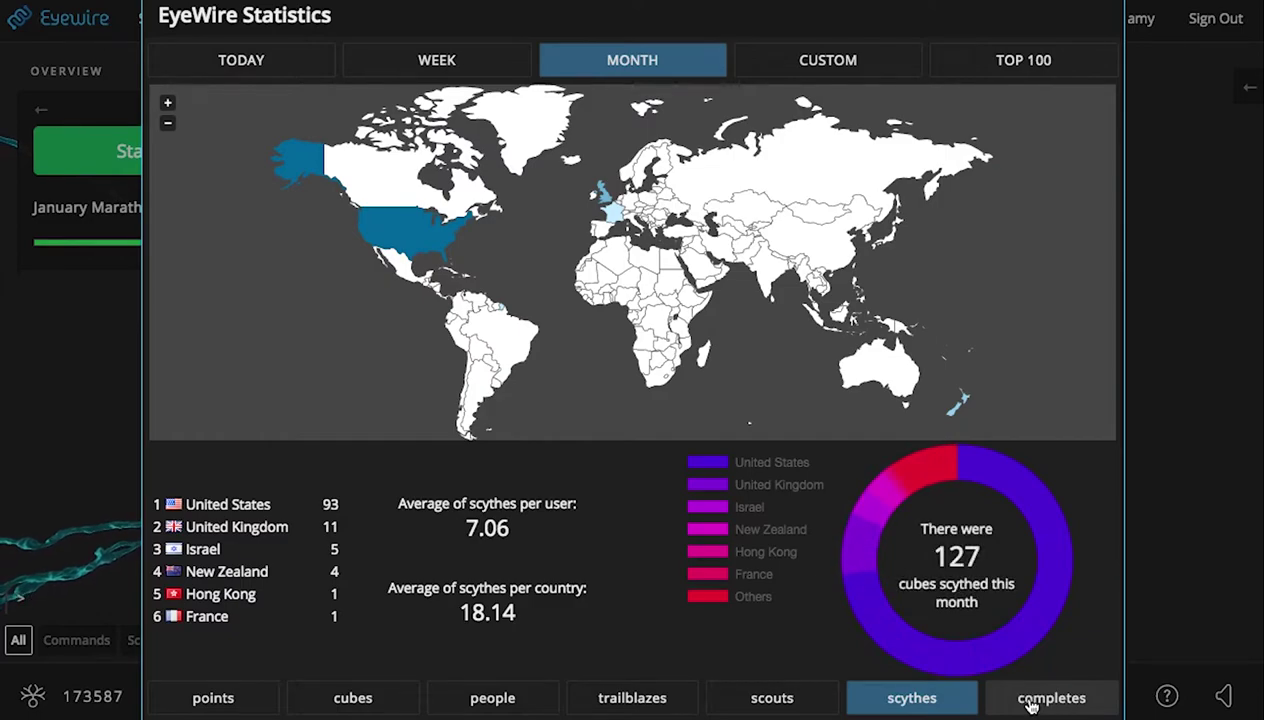
pyautogui.click(1031, 706)
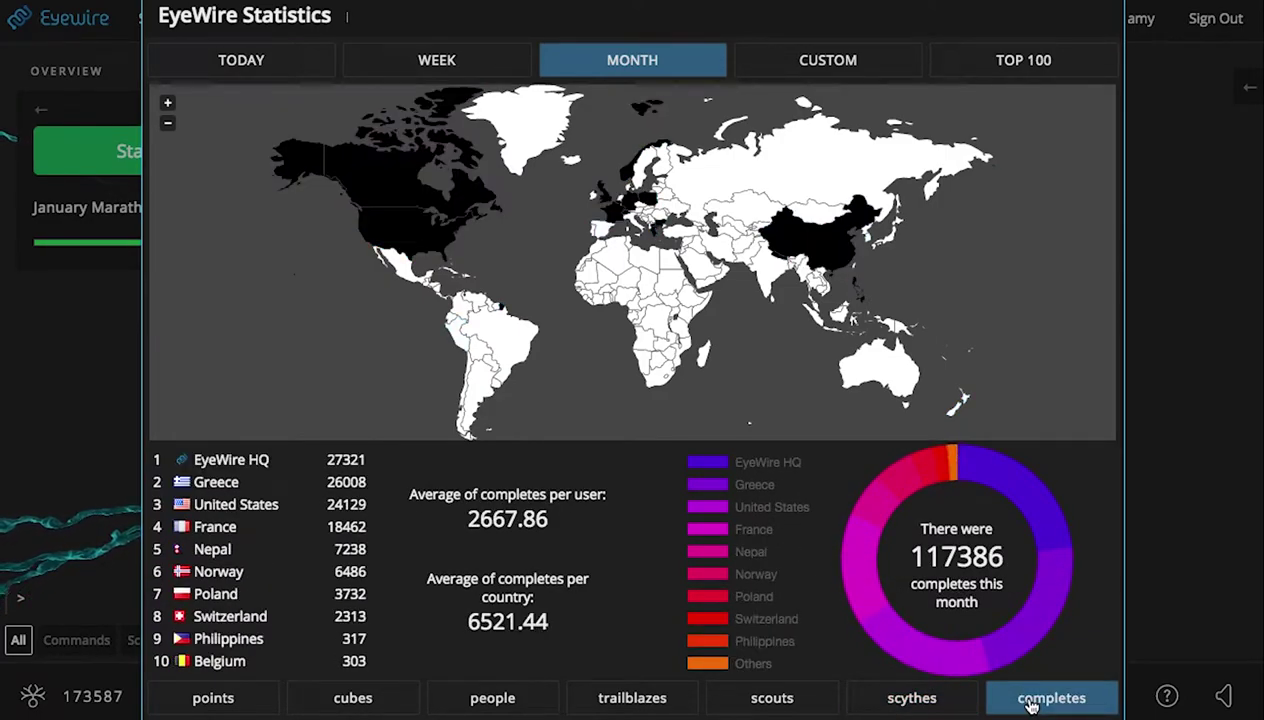
# - Look through the Top 100 player rankings for completes and close the statistics
pyautogui.click(1012, 62)
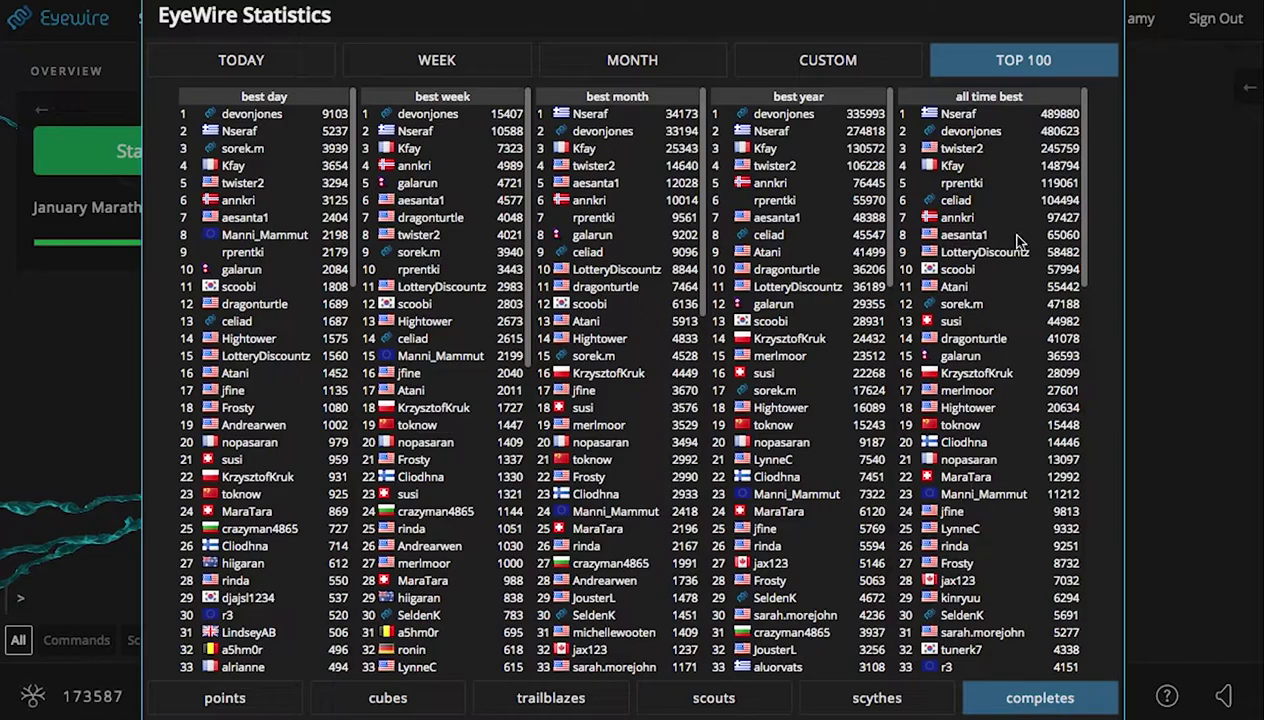
pyautogui.scroll(-10, 1040, 320)
pyautogui.scroll(10, 1061, 322)
pyautogui.click(1210, 162)
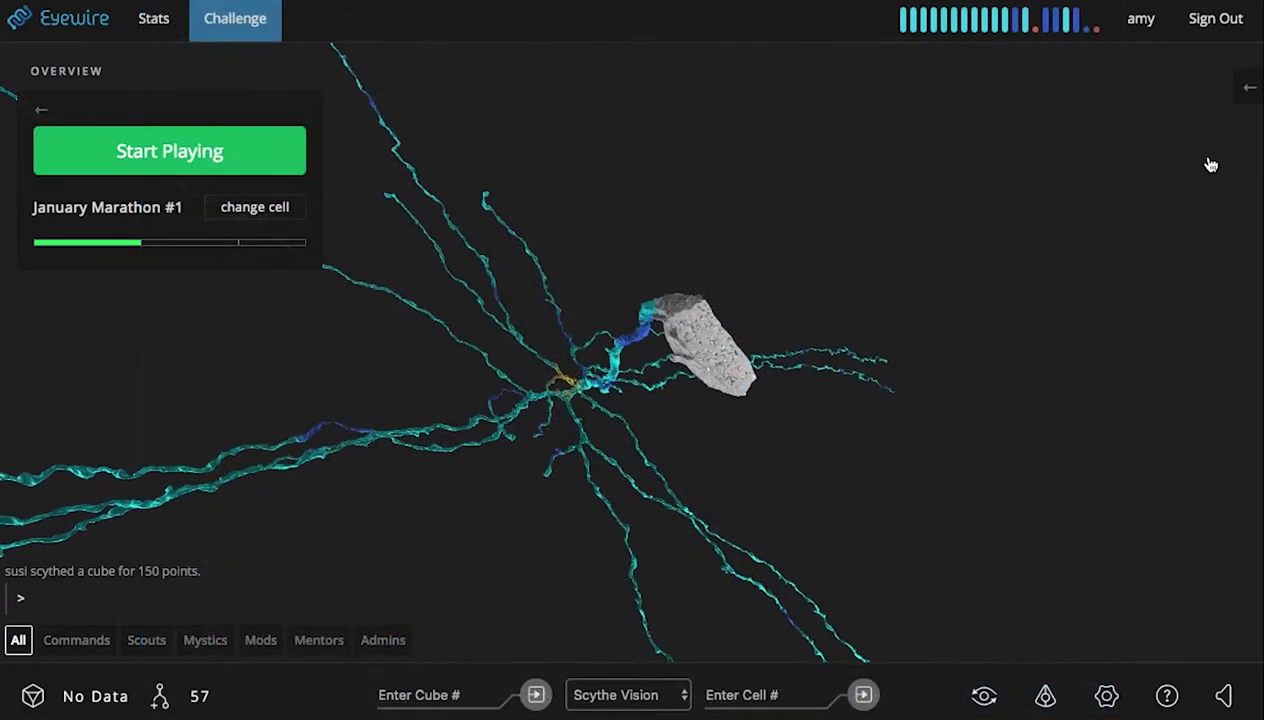
# - Show the full settings list and review the official addons and the Eyewire DLC options
pyautogui.click(1107, 695)
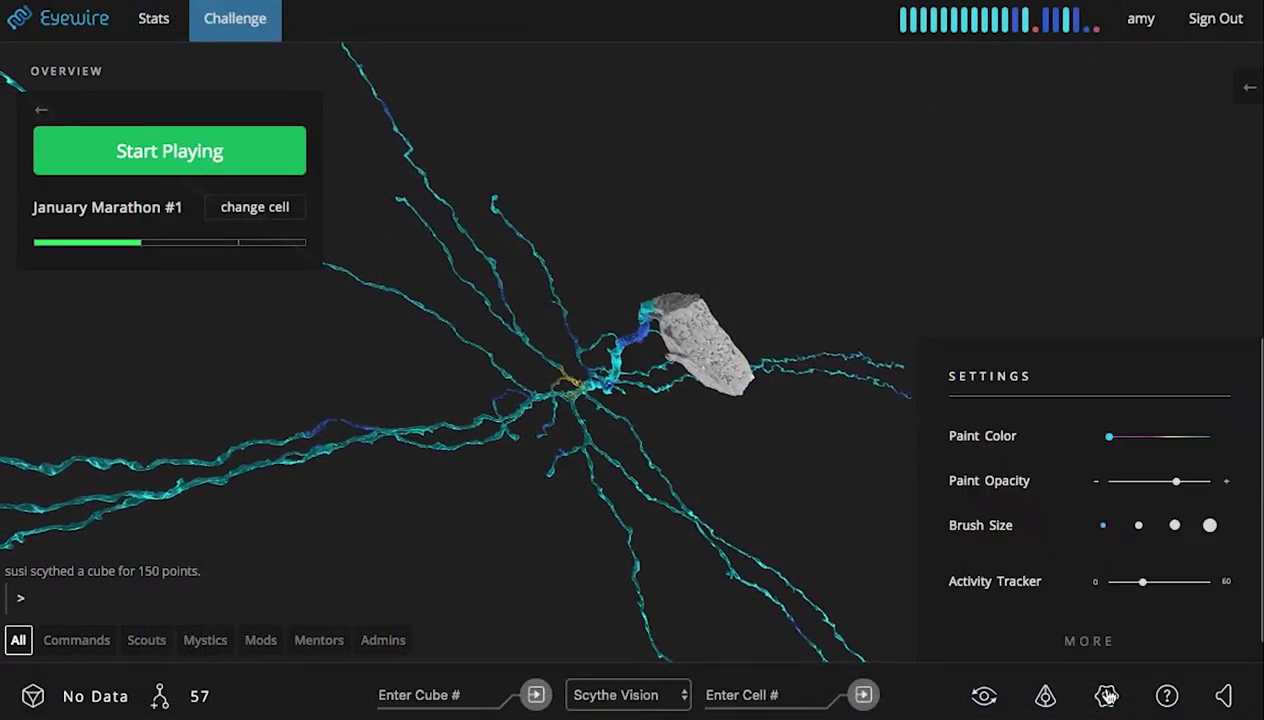
pyautogui.click(1082, 644)
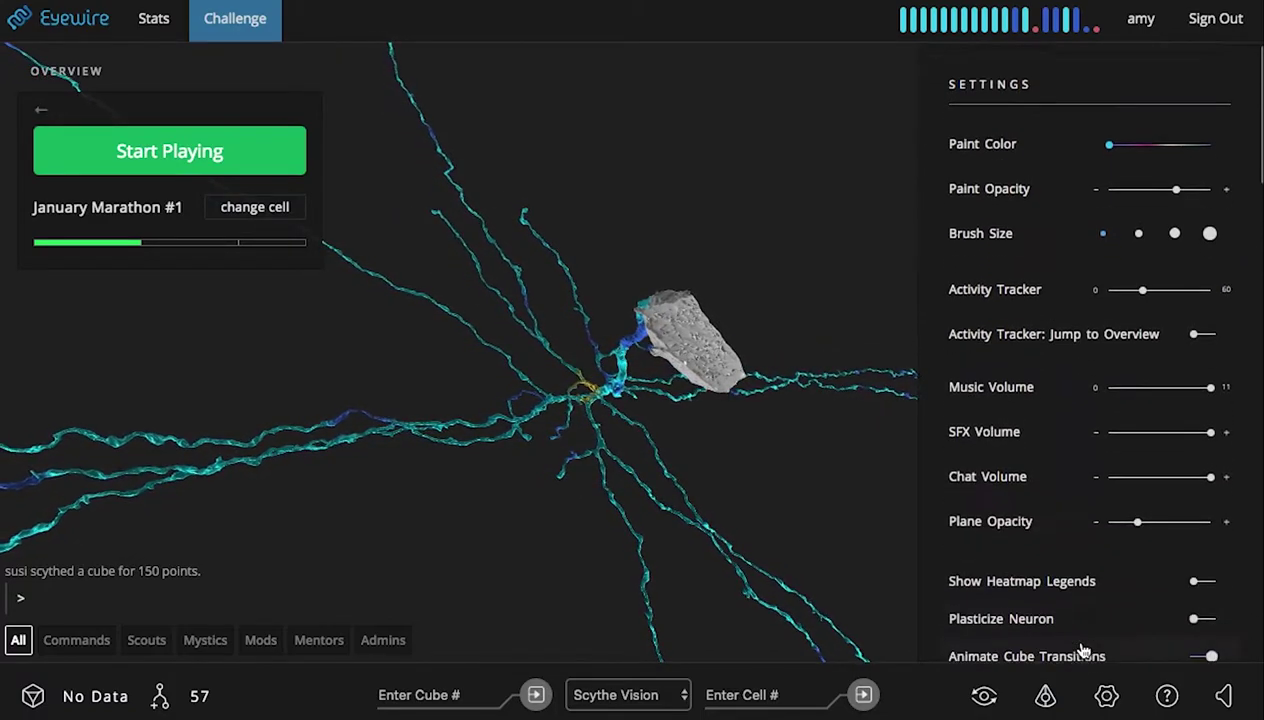
pyautogui.scroll(-10, 1082, 650)
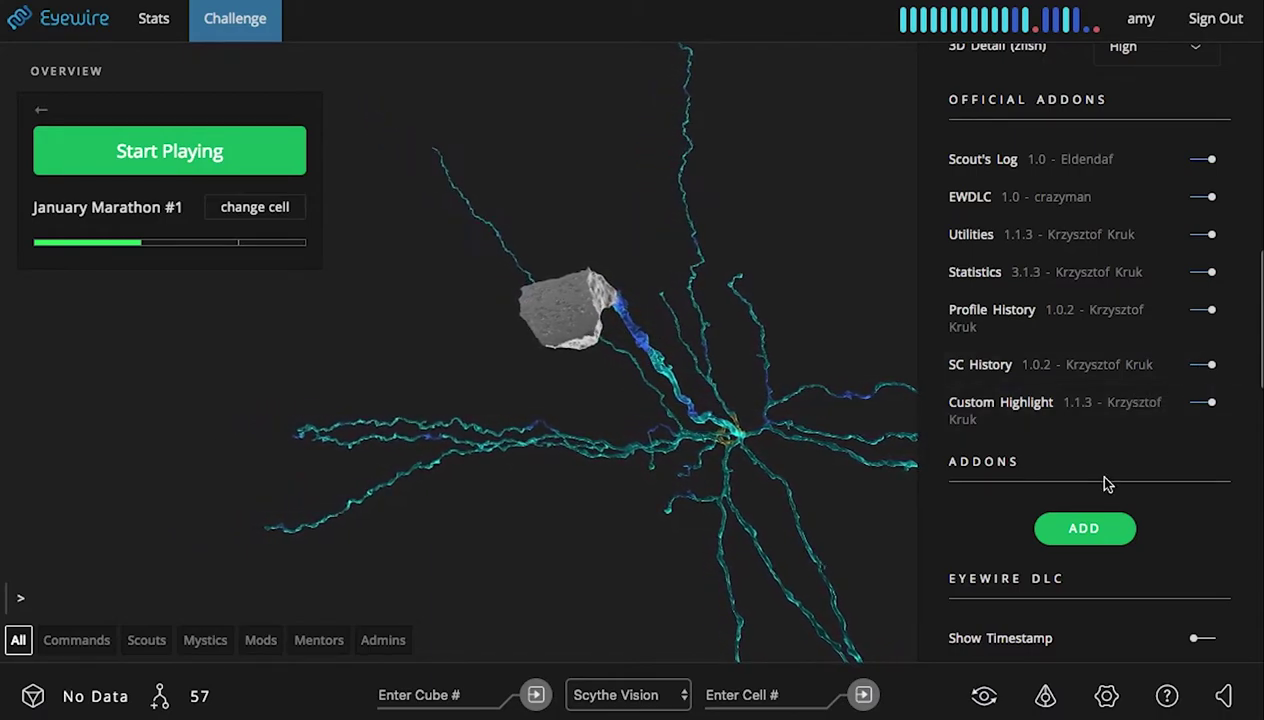
pyautogui.scroll(-3, 1107, 483)
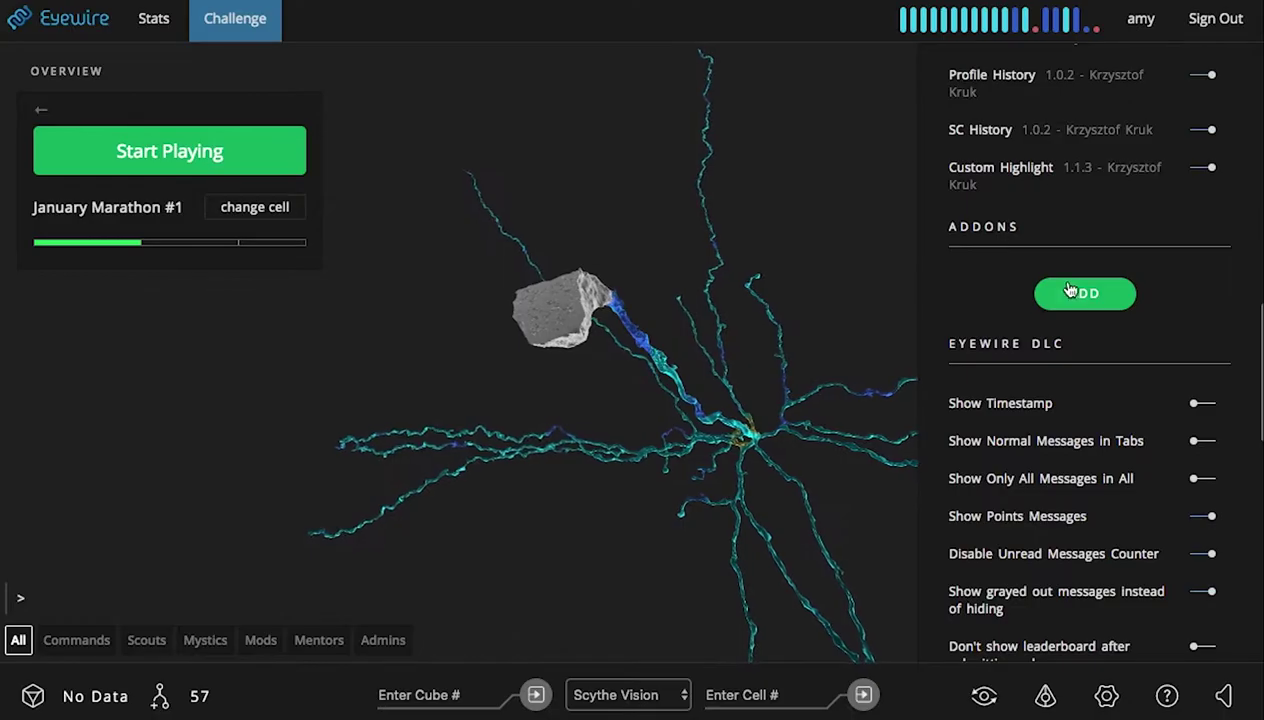
# - Open the Add Addon form, accept the script risk notice to view the Script URL field, and close it without adding anything
pyautogui.click(1069, 290)
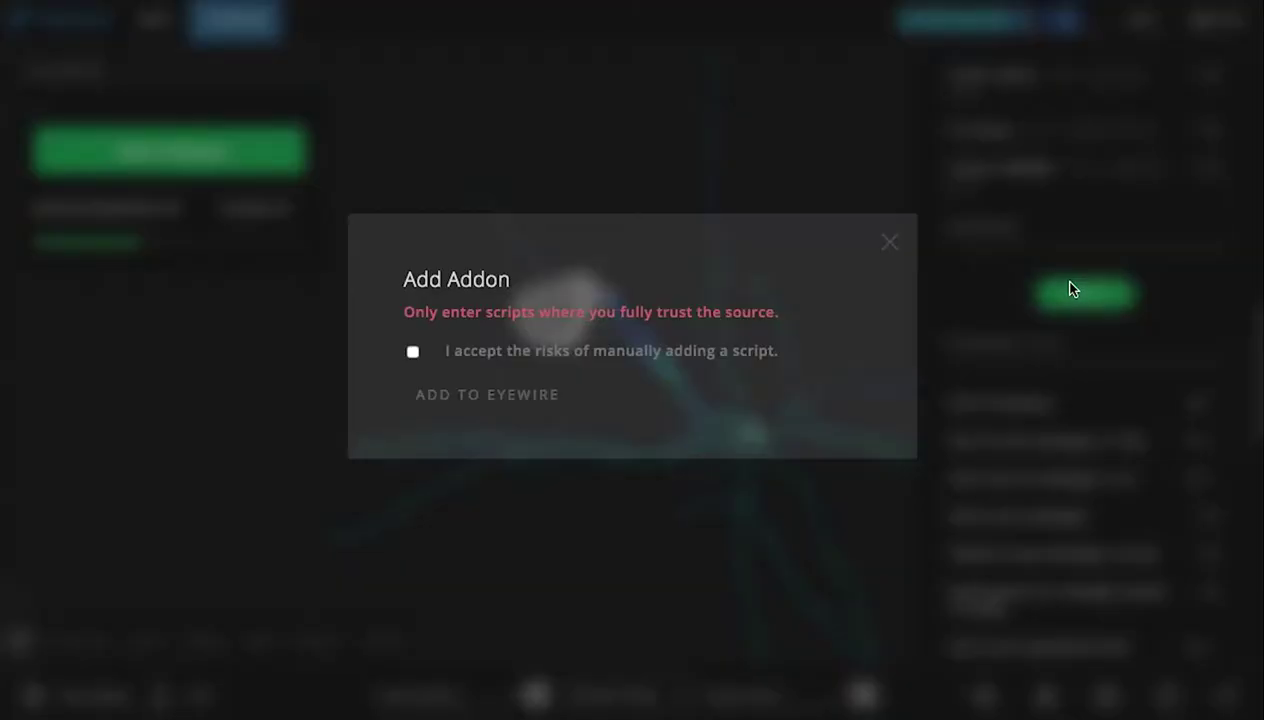
pyautogui.click(413, 354)
pyautogui.click(411, 338)
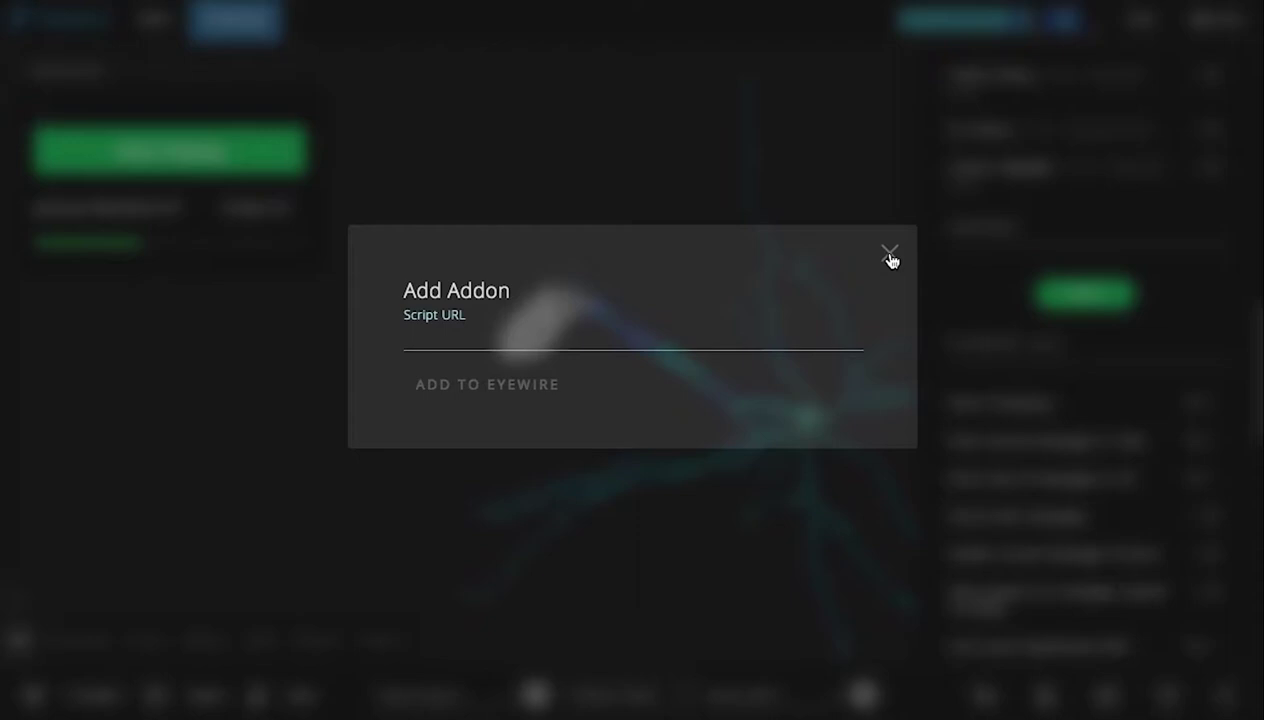
pyautogui.click(889, 254)
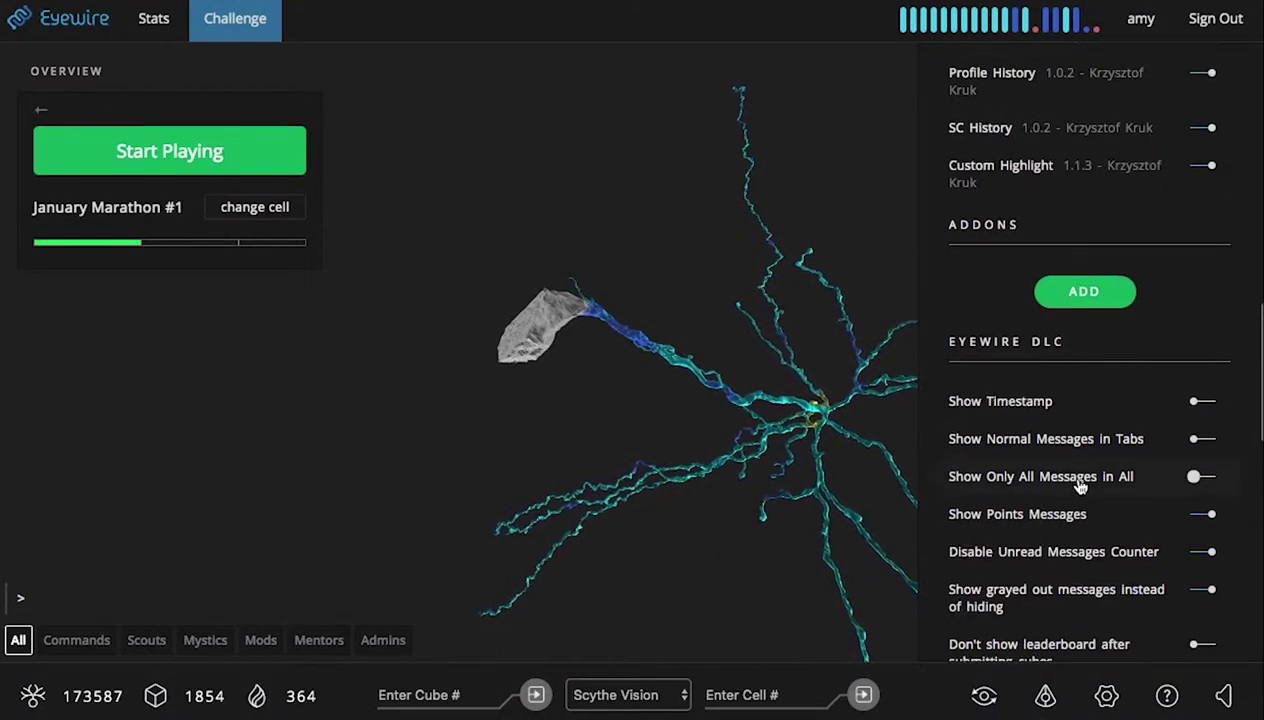
# - Enable Show Timestamp in the Eyewire DLC settings and send "hi" in the All chat
pyautogui.scroll(-1, 1080, 485)
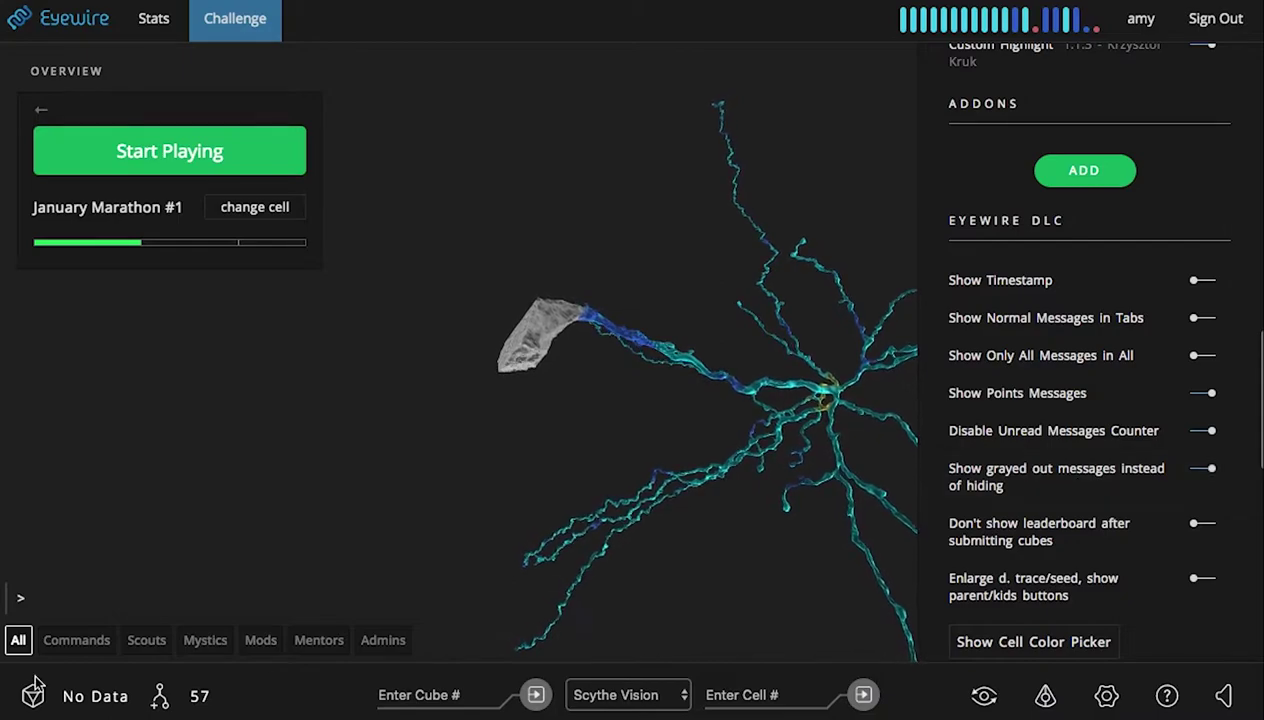
pyautogui.click(30, 600)
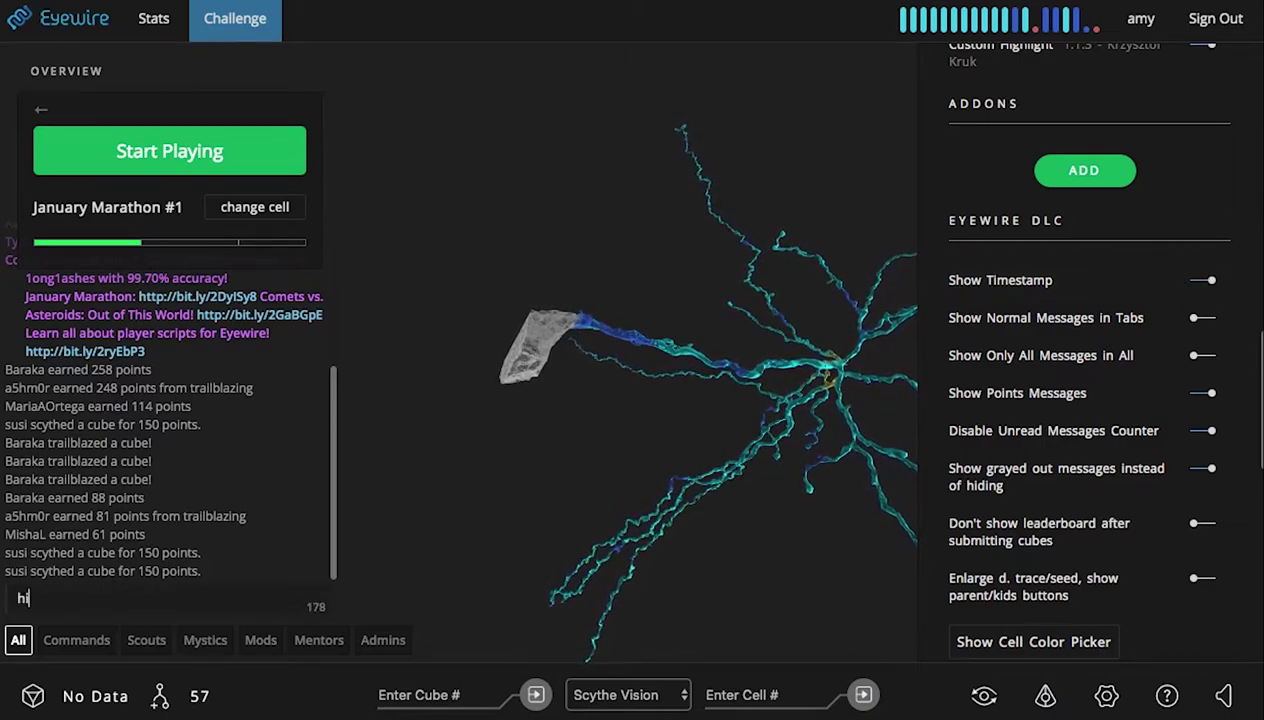
pyautogui.press('Return')
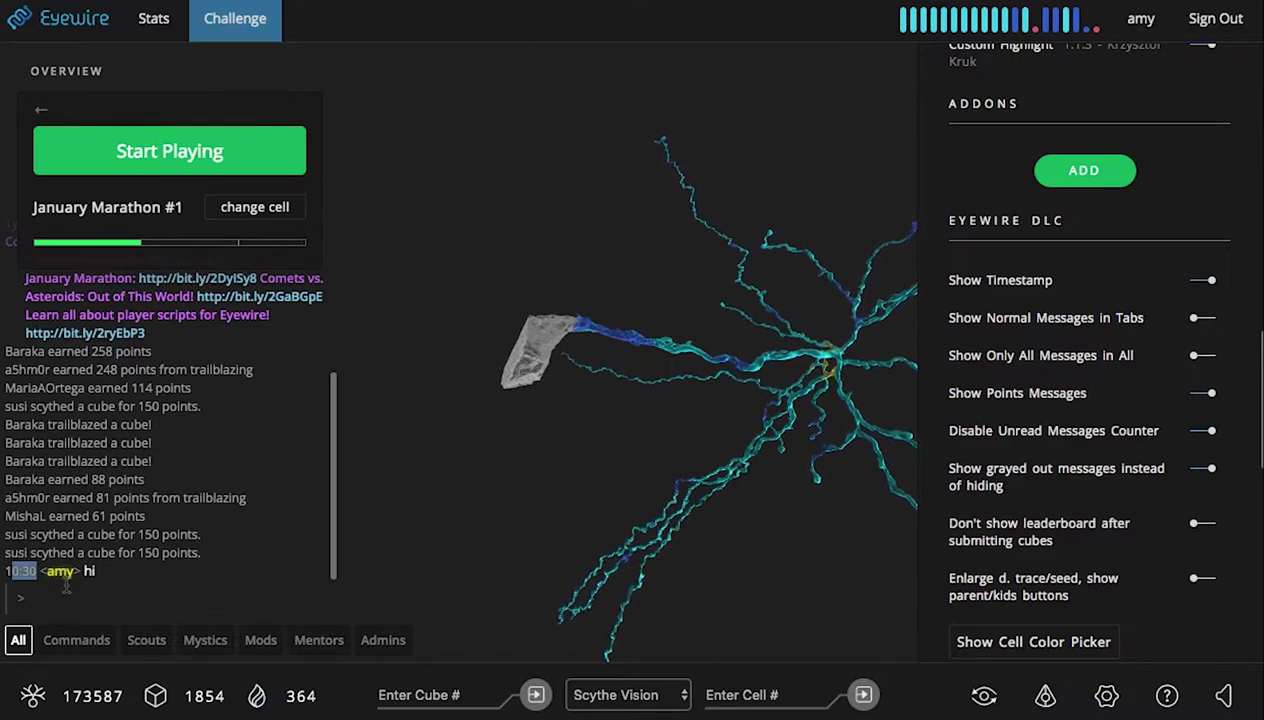
pyautogui.click(1205, 281)
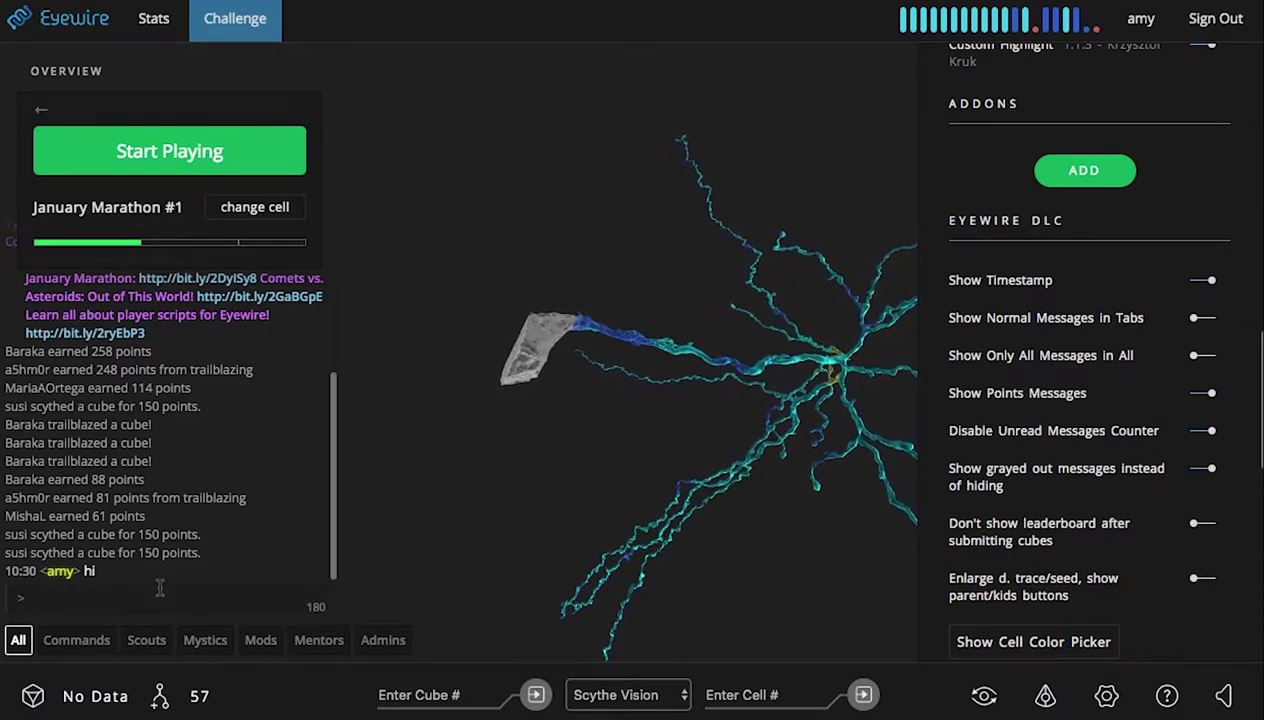
# - Run /help in the Commands chat and read through the listed chat commands, including /add-cell
pyautogui.click(77, 641)
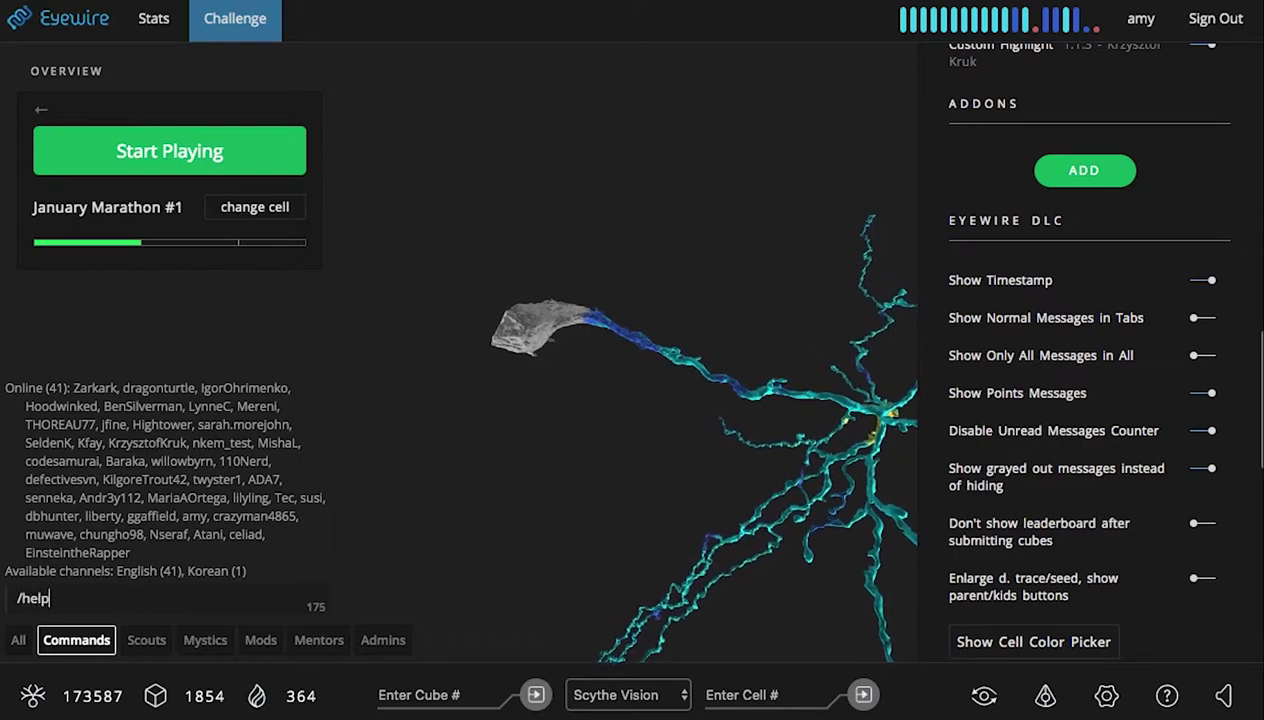
pyautogui.press('Return')
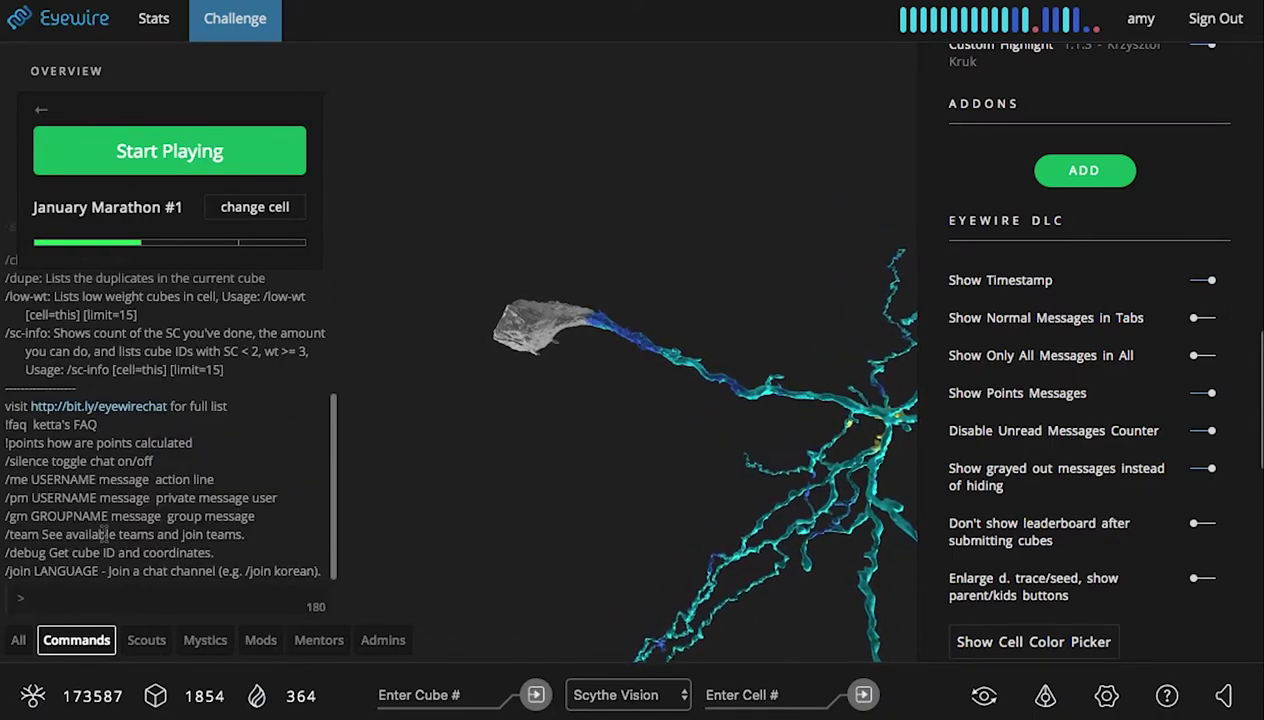
pyautogui.scroll(2, 105, 520)
pyautogui.scroll(2, 110, 490)
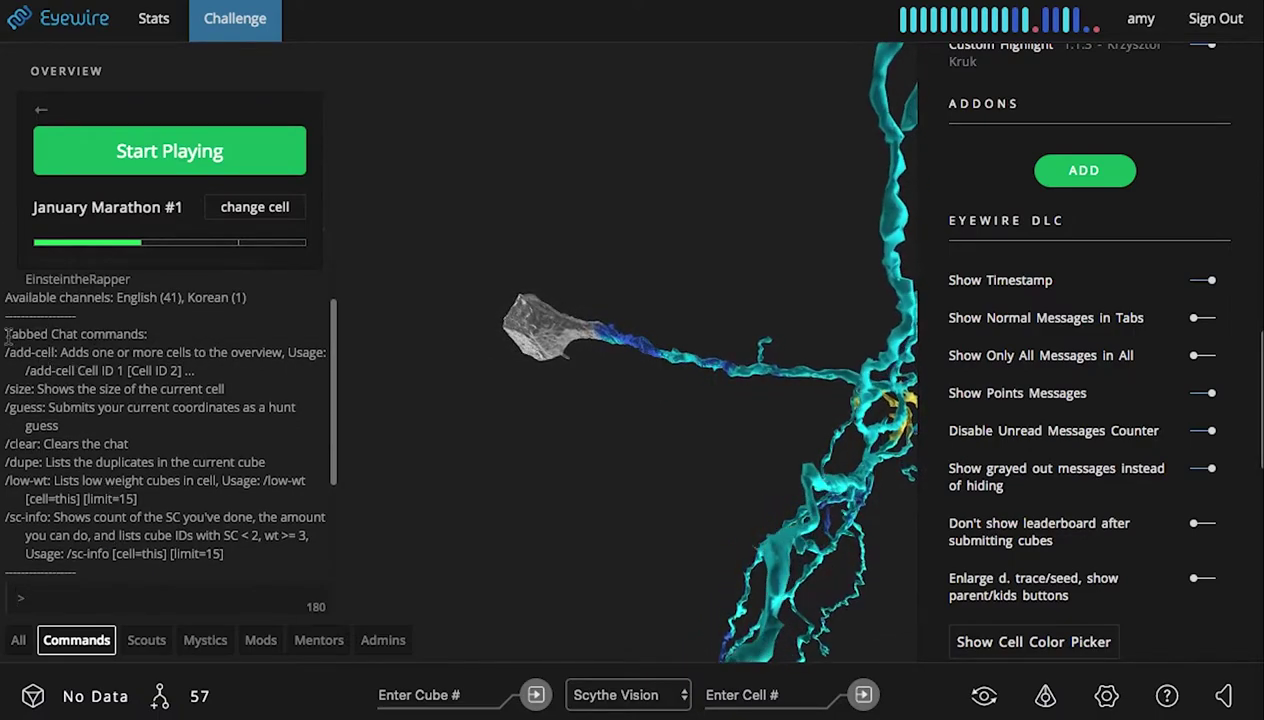
pyautogui.scroll(-1, 8, 335)
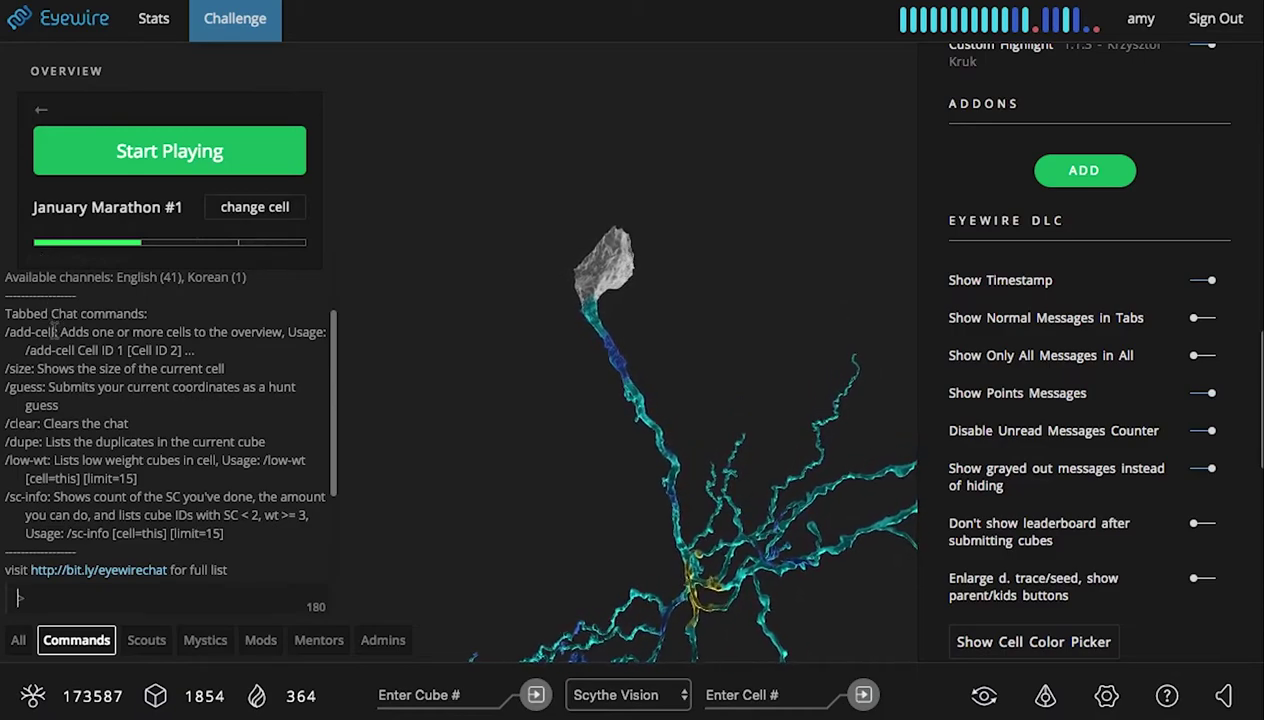
pyautogui.moveTo(10, 328); pyautogui.dragTo(124, 347)
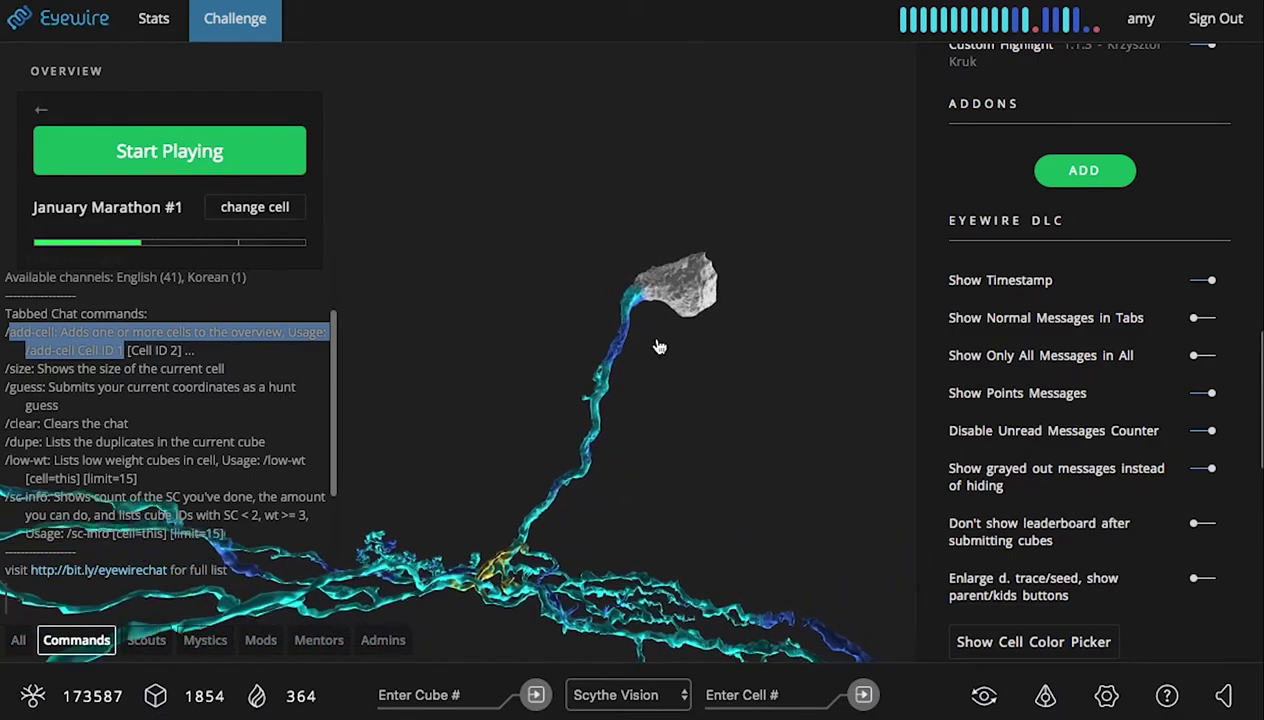
pyautogui.moveTo(70, 233)
pyautogui.scroll(-3, 62, 508)
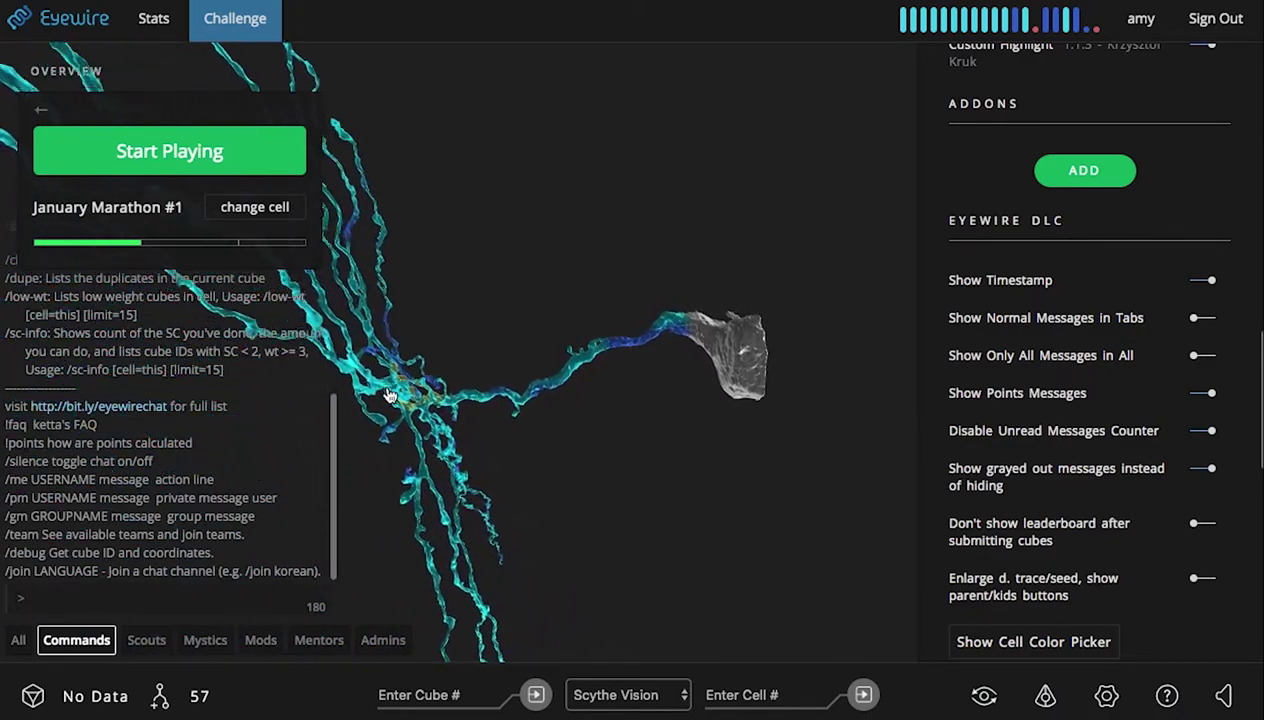
# - Run /debug in the Commands chat to show the cell details and select the current cell's ID
pyautogui.write('/debug')
pyautogui.press('Return')
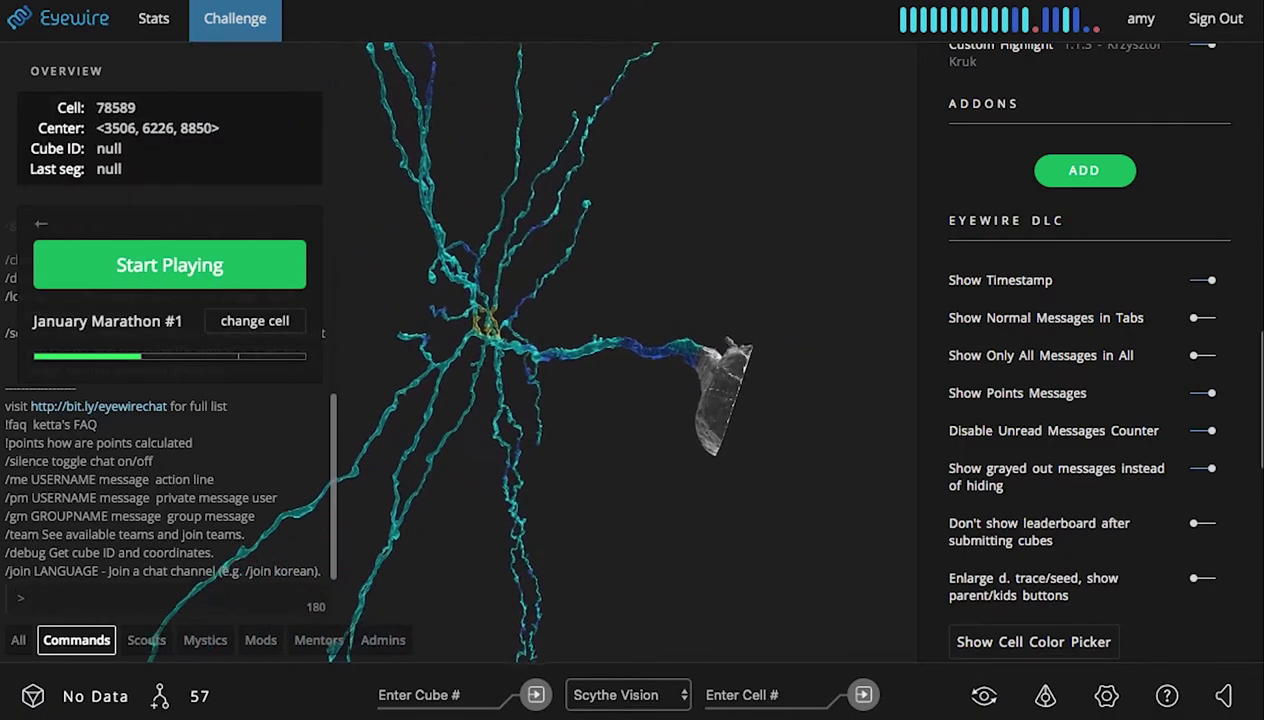
pyautogui.doubleClick(115, 105)
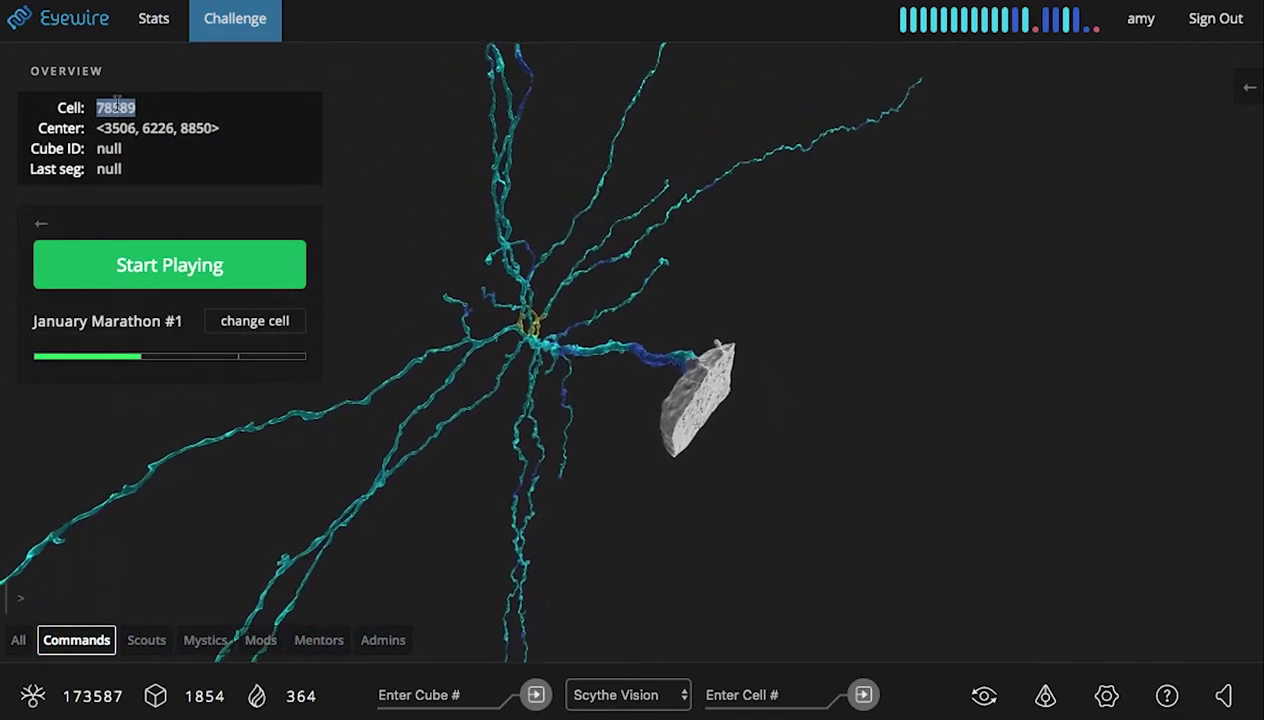
# - Switch to the Celestial Expedition 7 cell and load cell 78589 alongside it with /add-cell in the Commands chat
pyautogui.click(250, 335)
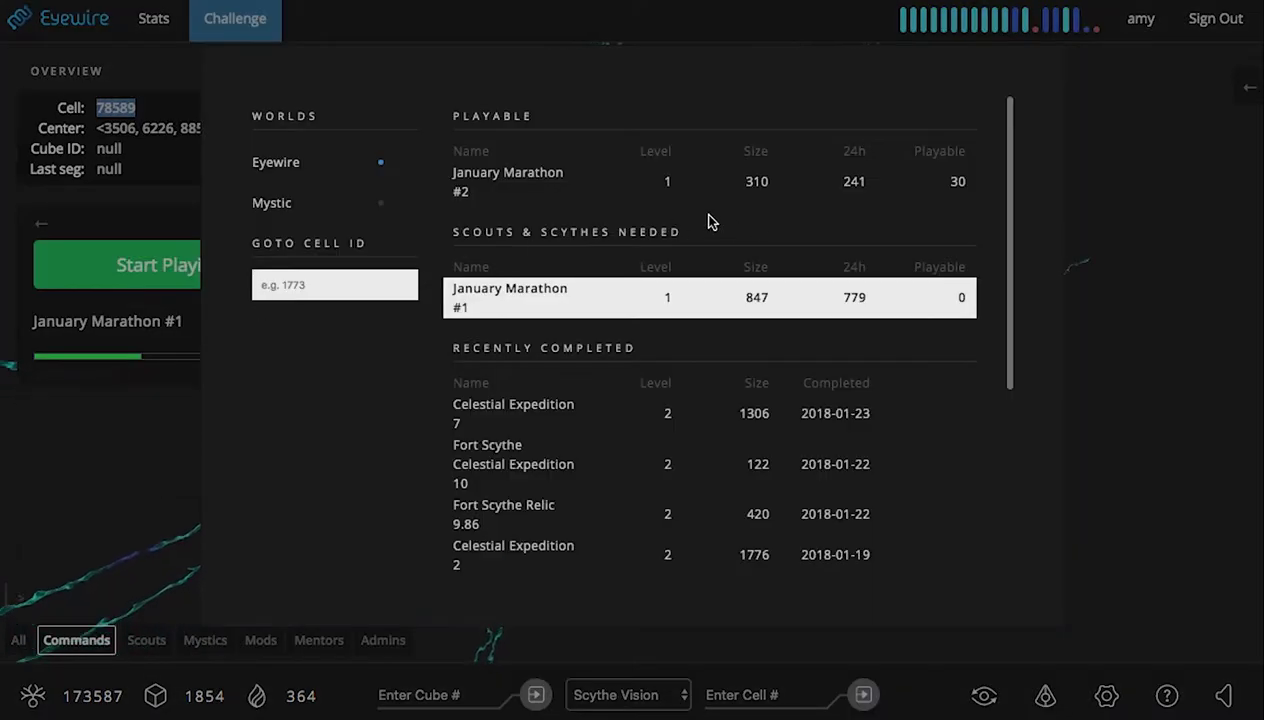
pyautogui.click(556, 412)
pyautogui.write('/ad')
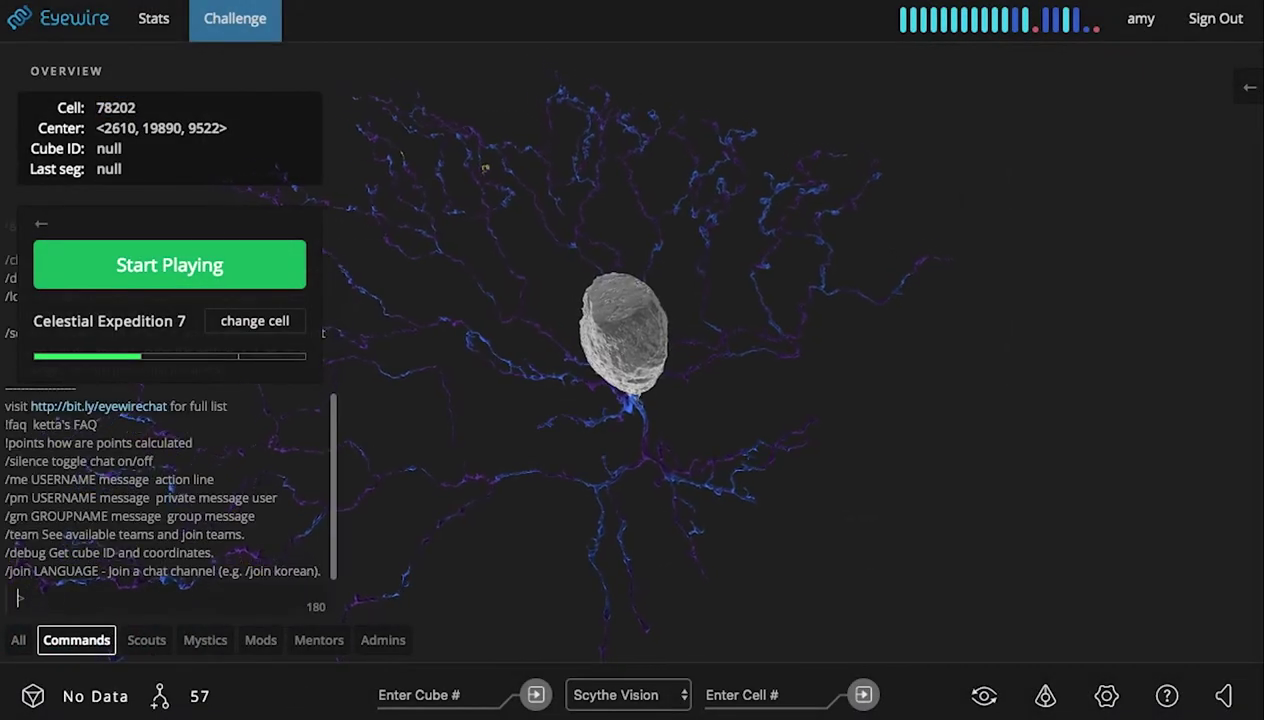
pyautogui.write('d-')
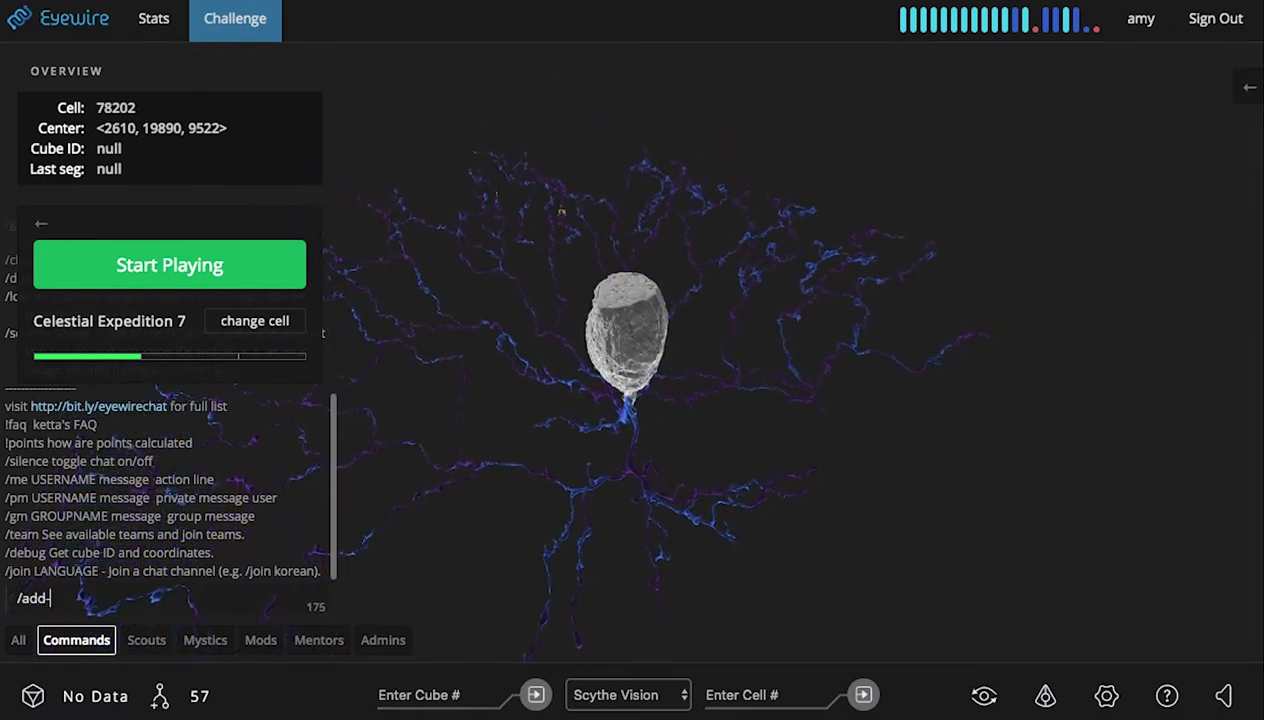
pyautogui.write('cell 78589')
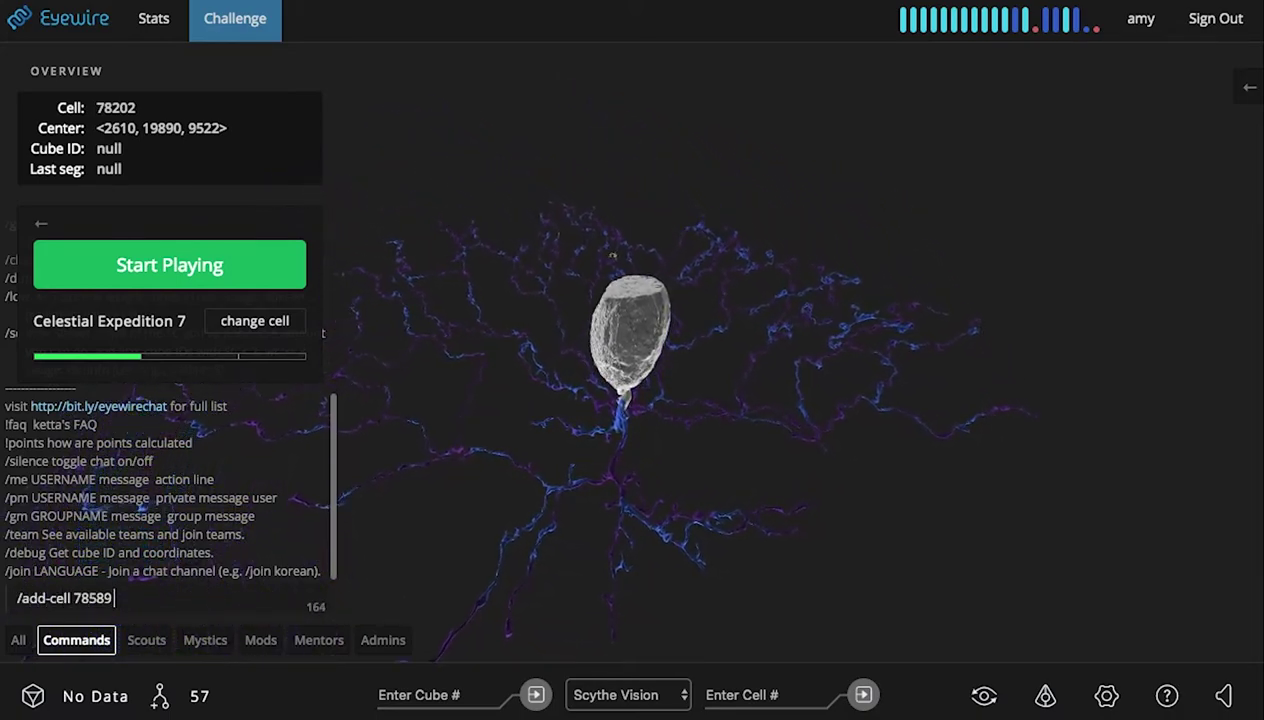
pyautogui.doubleClick(116, 107)
pyautogui.hotkey('ctrl', 'c')
pyautogui.click(153, 605)
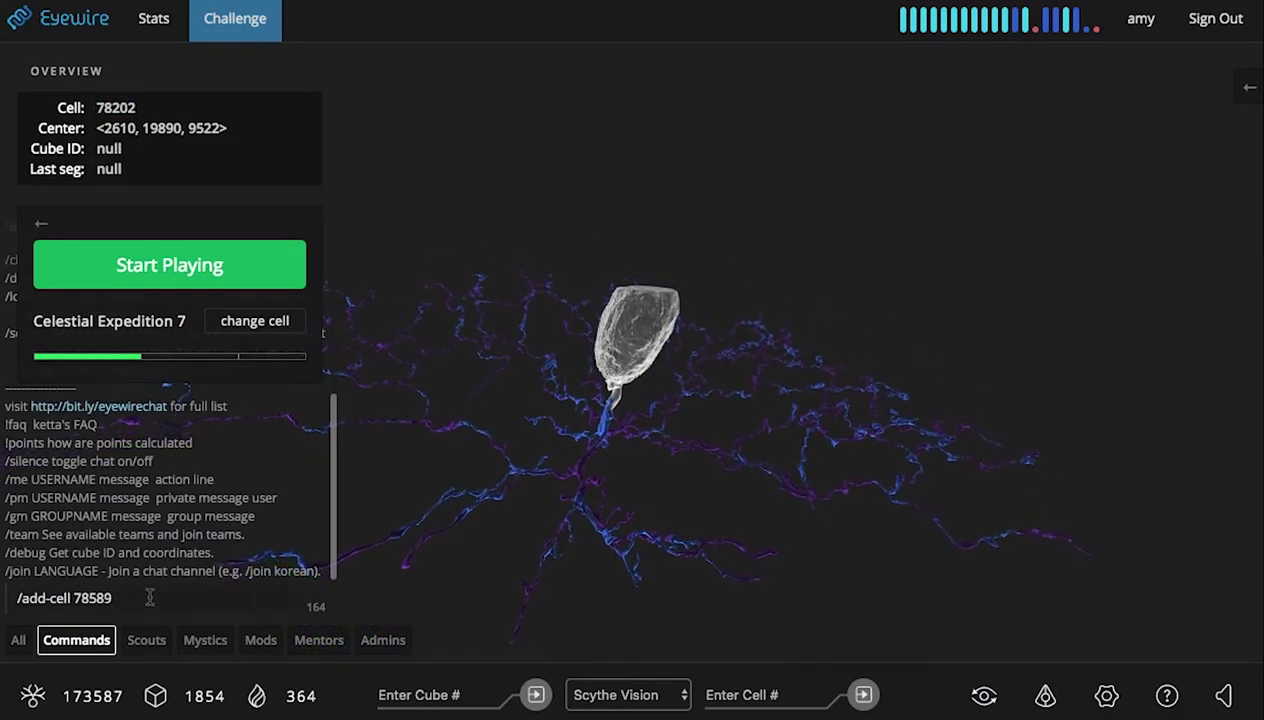
pyautogui.hotkey('ctrl', 'v')
pyautogui.press('Return')
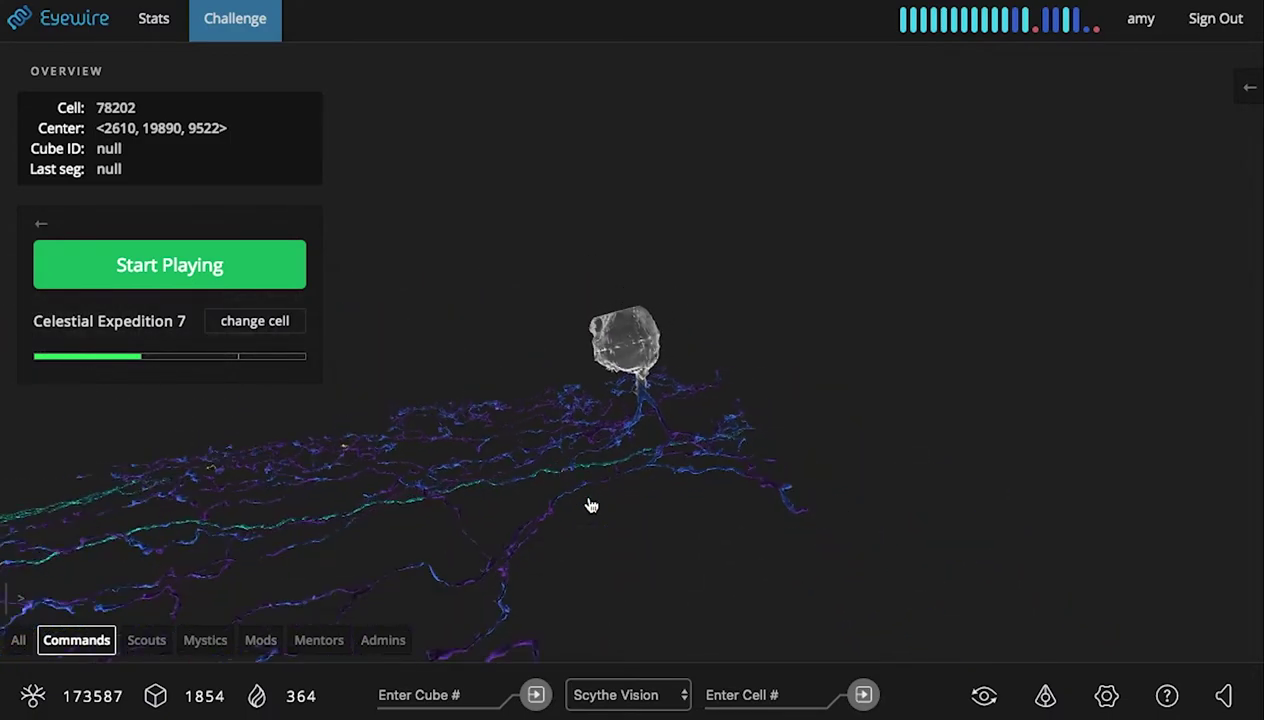
# - Examine the two loaded cells together in the 3D overview, and browse the cell list without switching cells
pyautogui.click(470, 492)
pyautogui.moveTo(470, 492); pyautogui.dragTo(832, 429)
pyautogui.moveTo(1143, 423); pyautogui.dragTo(963, 471)
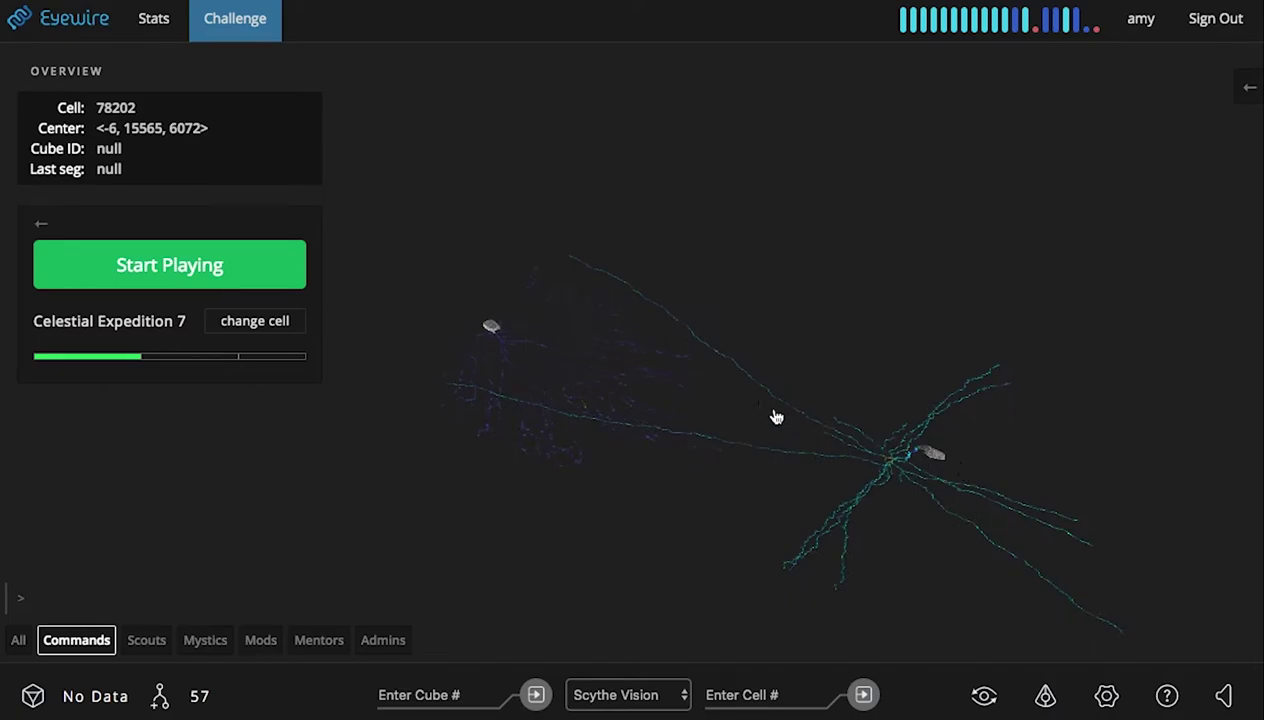
pyautogui.scroll(5, 776, 416)
pyautogui.moveTo(733, 420); pyautogui.dragTo(388, 421)
pyautogui.click(254, 320)
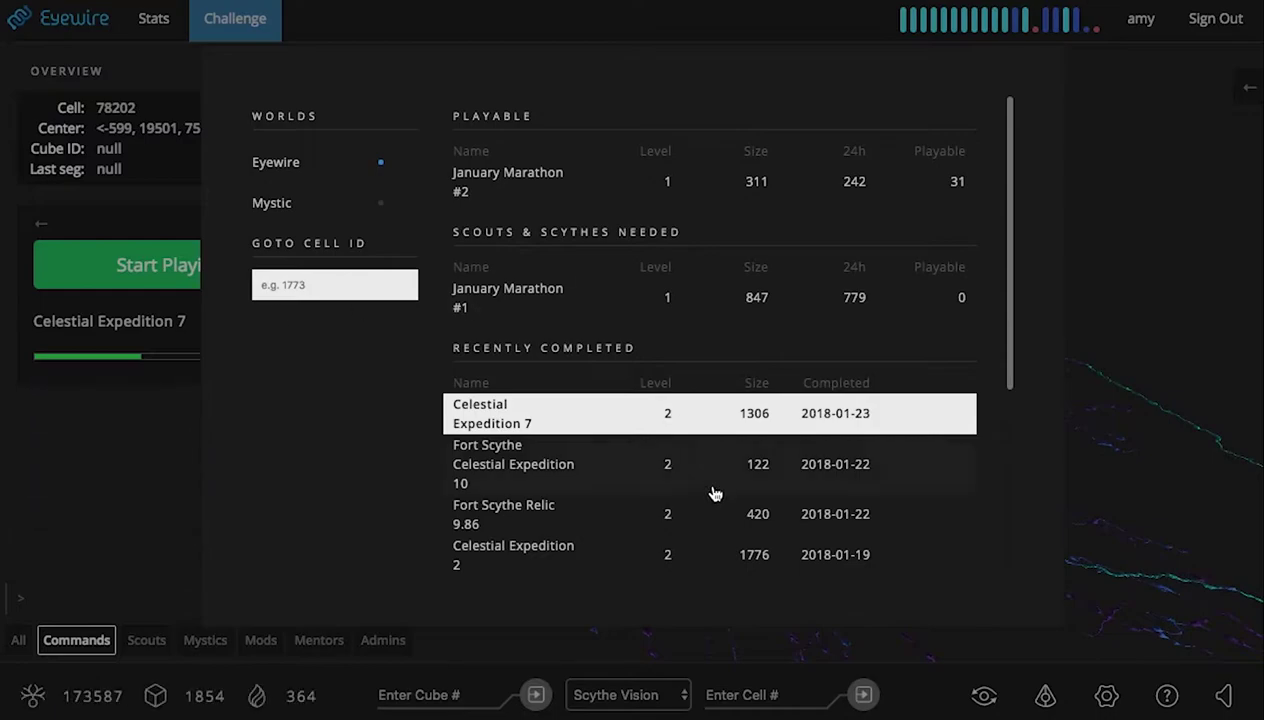
pyautogui.scroll(-3, 715, 494)
pyautogui.scroll(-2, 715, 494)
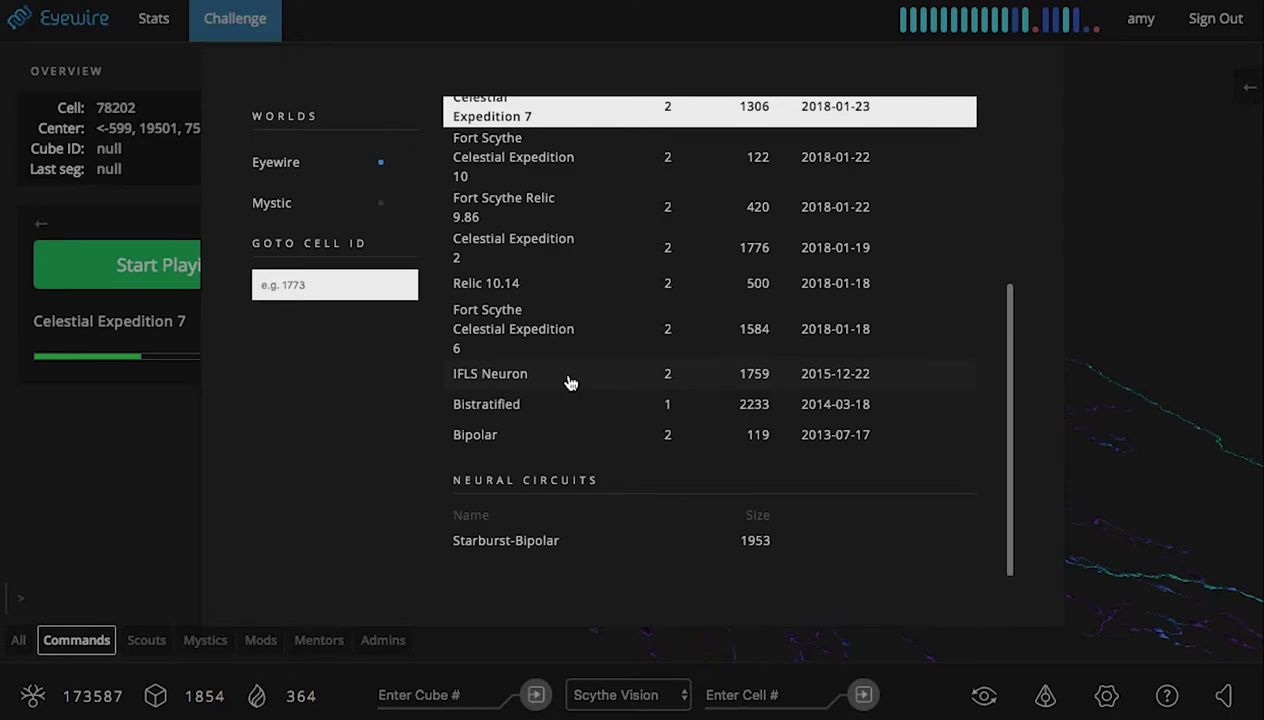
pyautogui.scroll(6, 607, 360)
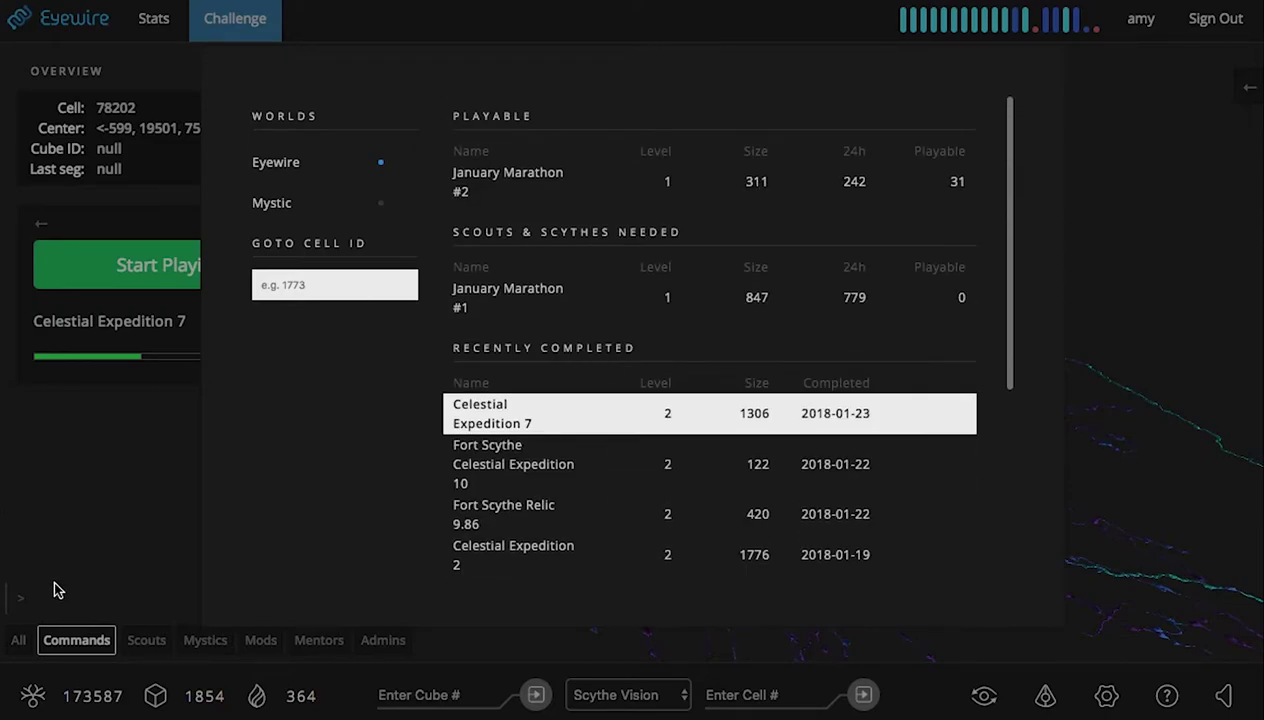
pyautogui.click(44, 596)
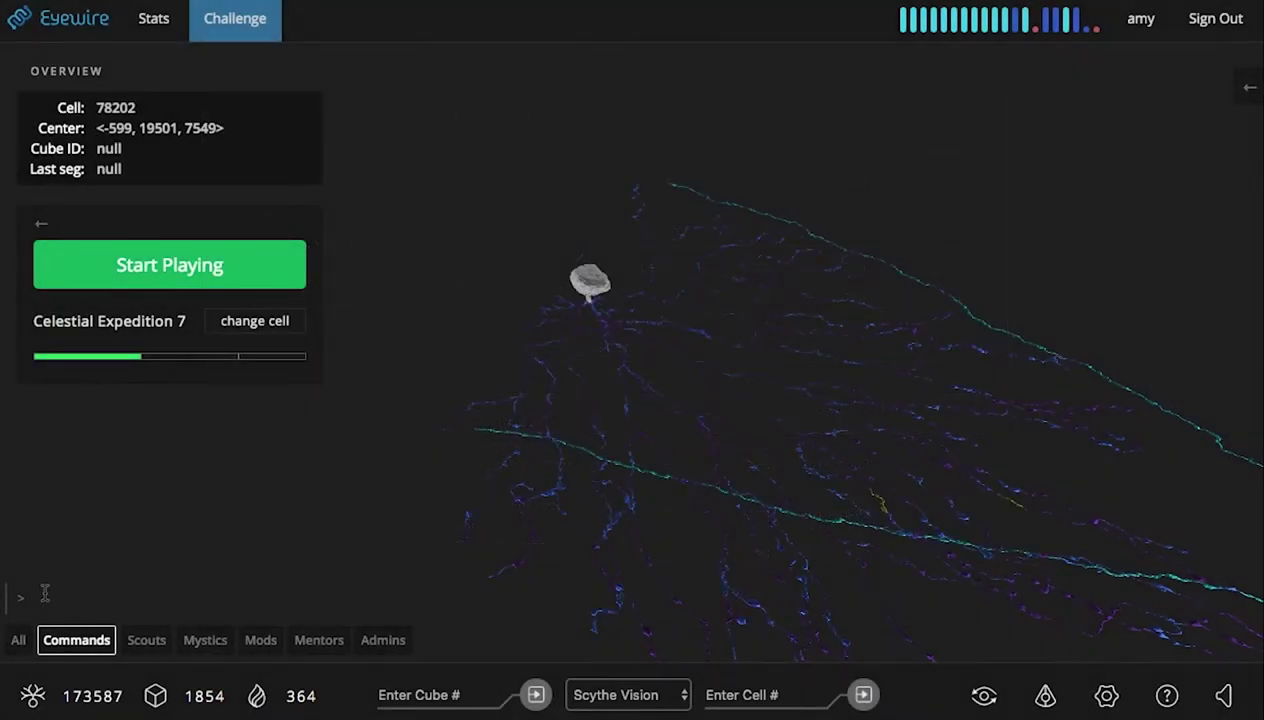
# - Show the All chat and review the User Scripts Settings, including Submit using Spacebar and the highlight colors
pyautogui.click(44, 594)
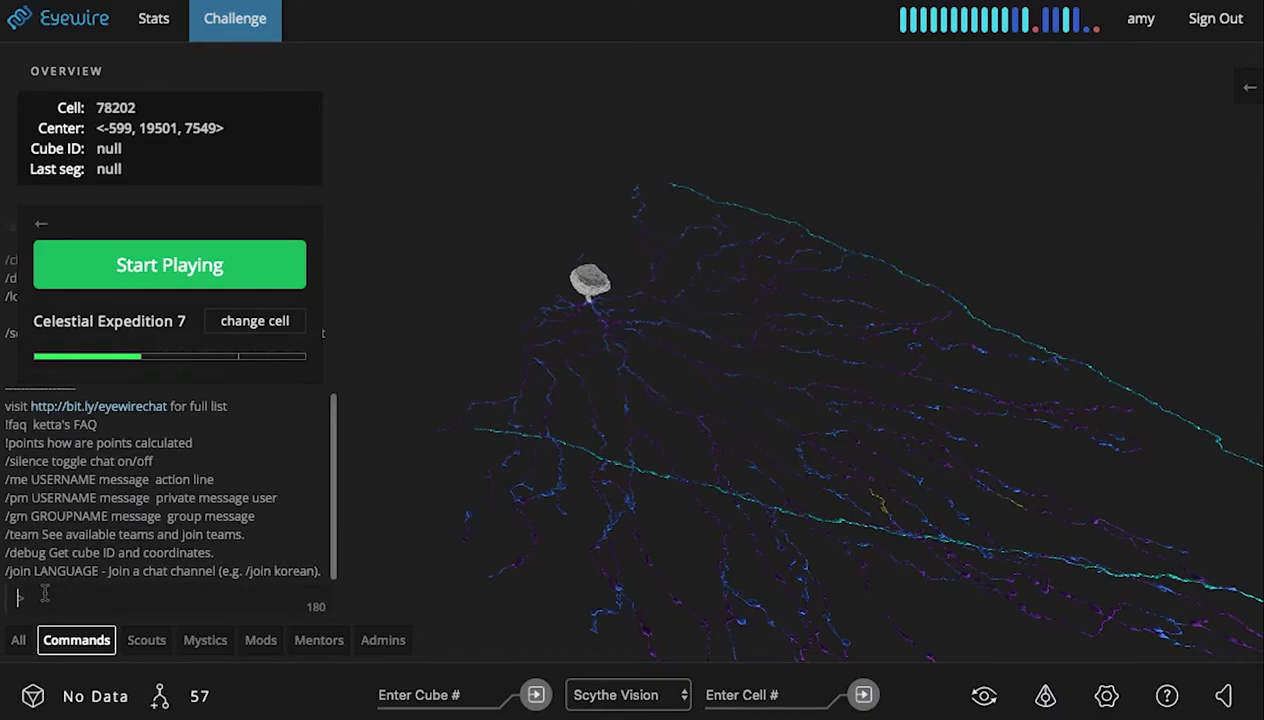
pyautogui.click(17, 640)
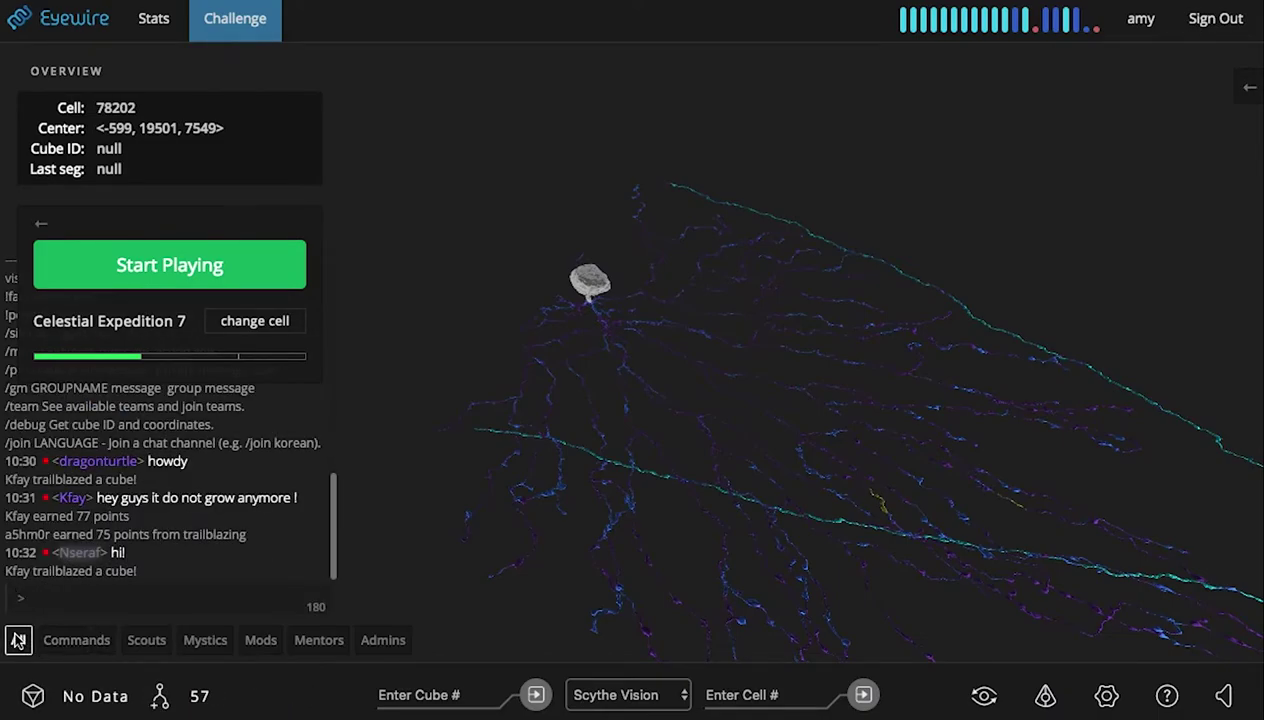
pyautogui.click(1106, 695)
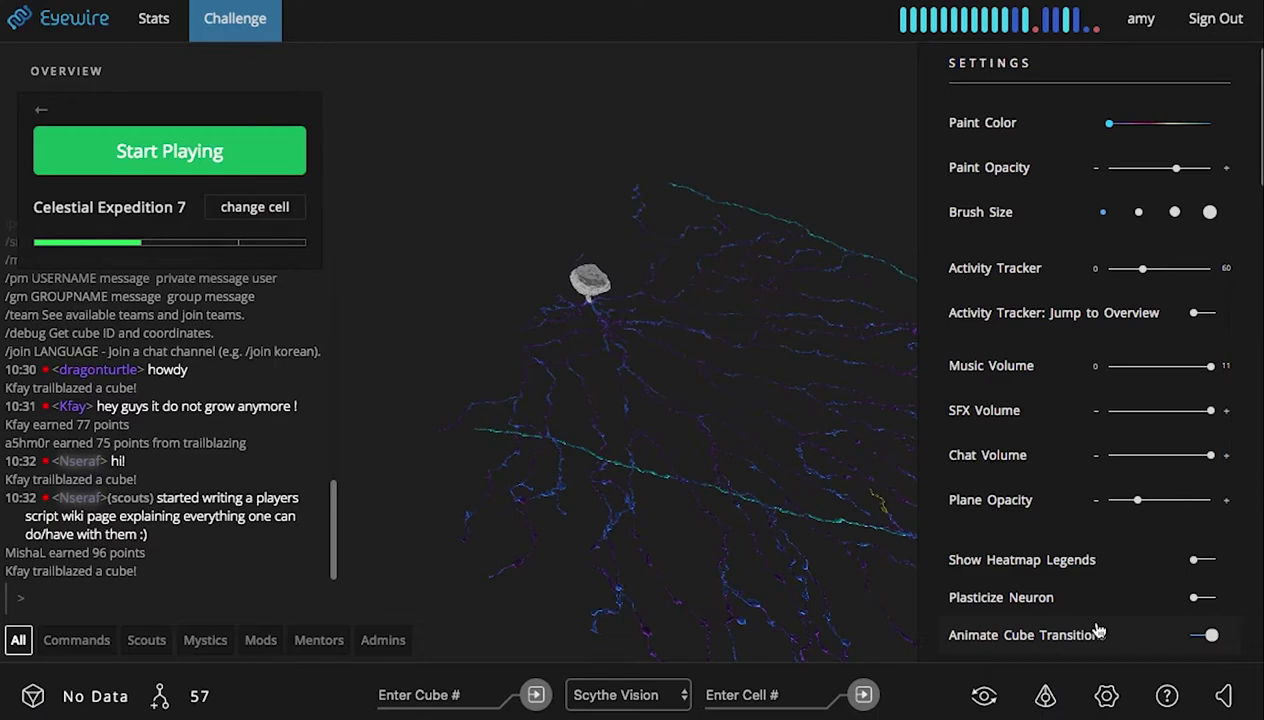
pyautogui.scroll(-15, 1081, 620)
pyautogui.scroll(-1, 1022, 563)
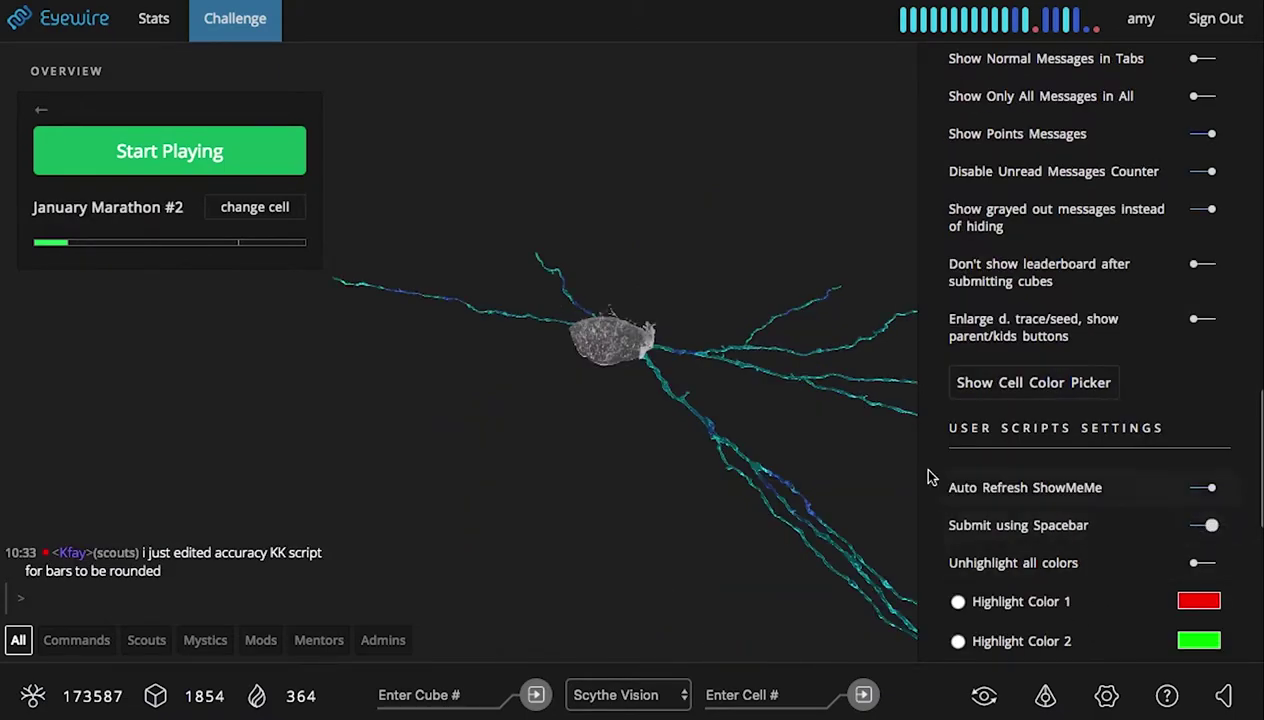
pyautogui.click(466, 376)
# - Start playing January Marathon #2, inspect the seed in cube 2634164, submit the cube and continue past the leaderboard
pyautogui.click(187, 160)
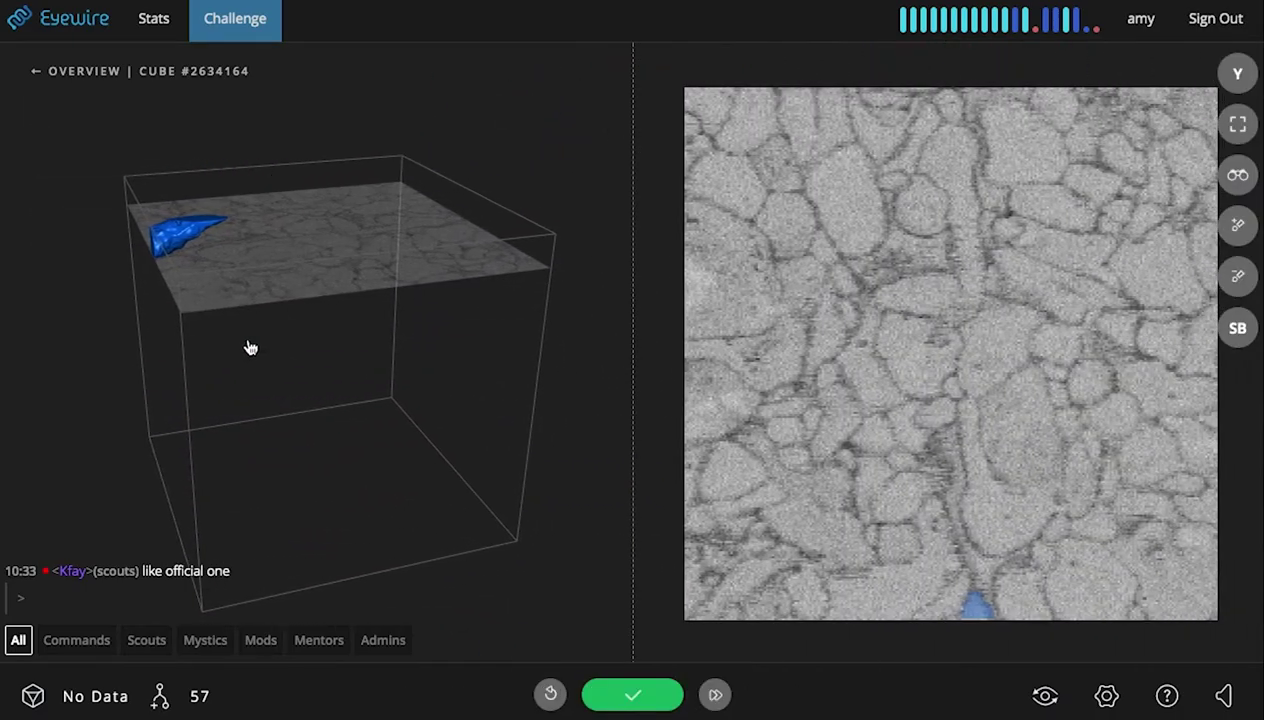
pyautogui.moveTo(362, 437); pyautogui.dragTo(275, 360)
pyautogui.scroll(10, 1039, 386)
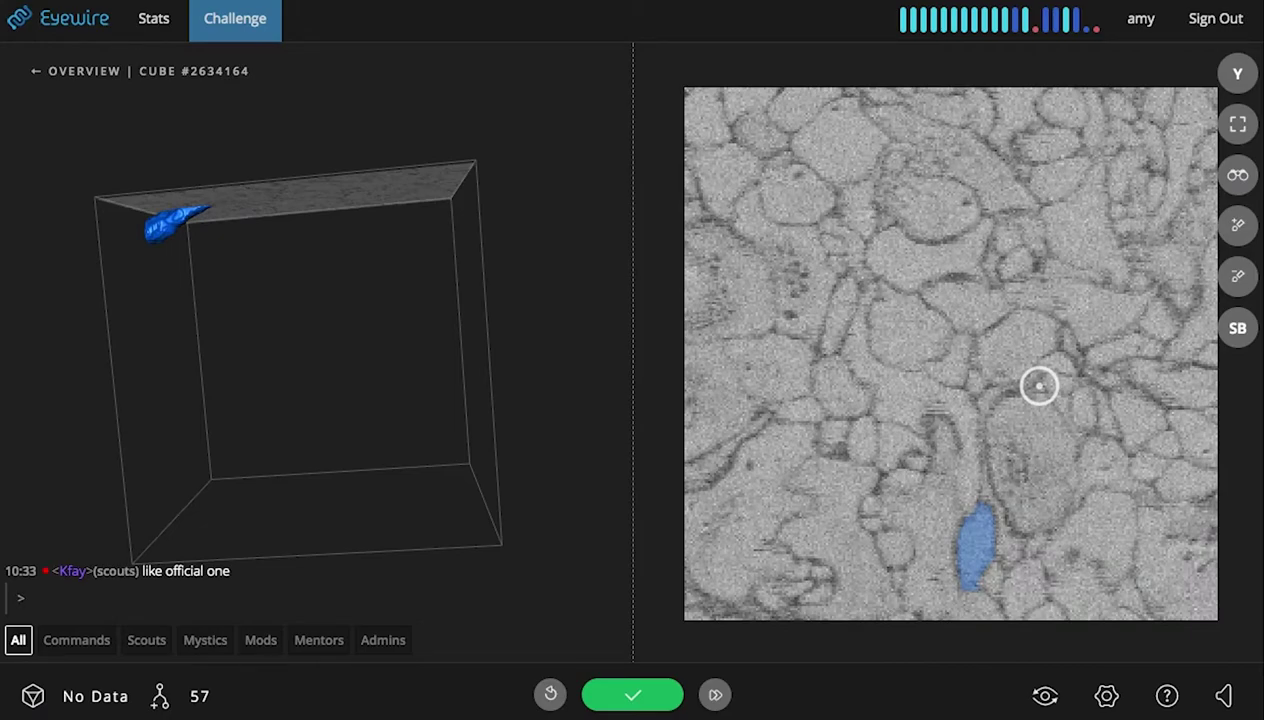
pyautogui.press('Return')
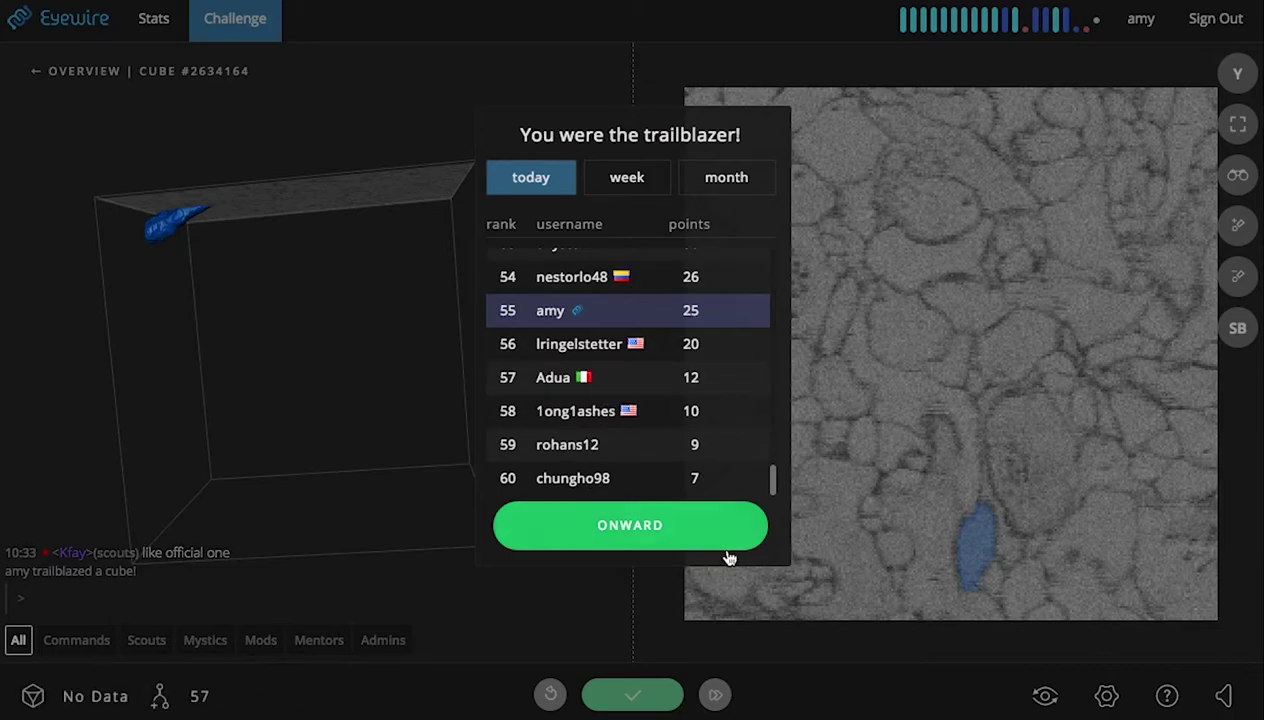
pyautogui.click(650, 536)
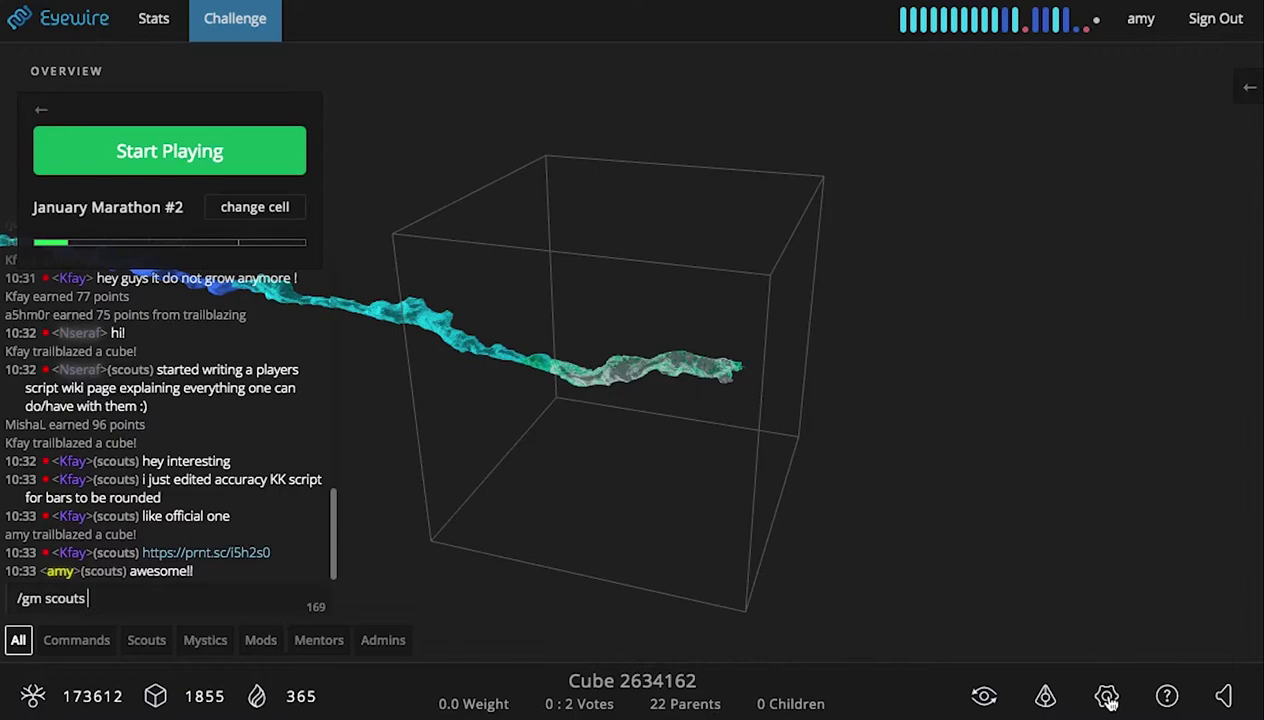
# - Enable the Blog and Wiki options under Top Buttons in the settings
pyautogui.click(1107, 698)
pyautogui.click(1103, 637)
pyautogui.scroll(-10, 1103, 637)
pyautogui.scroll(-10, 1103, 637)
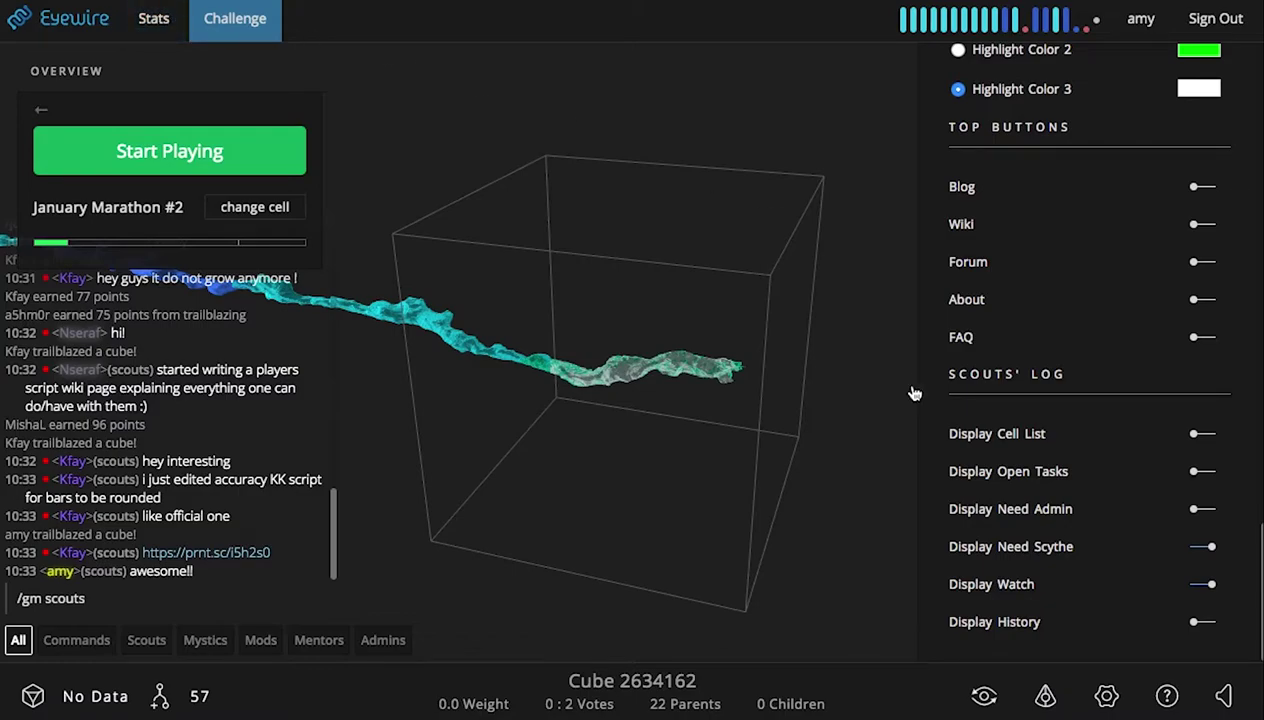
pyautogui.click(1194, 187)
pyautogui.click(1198, 225)
pyautogui.click(1200, 226)
pyautogui.click(1200, 228)
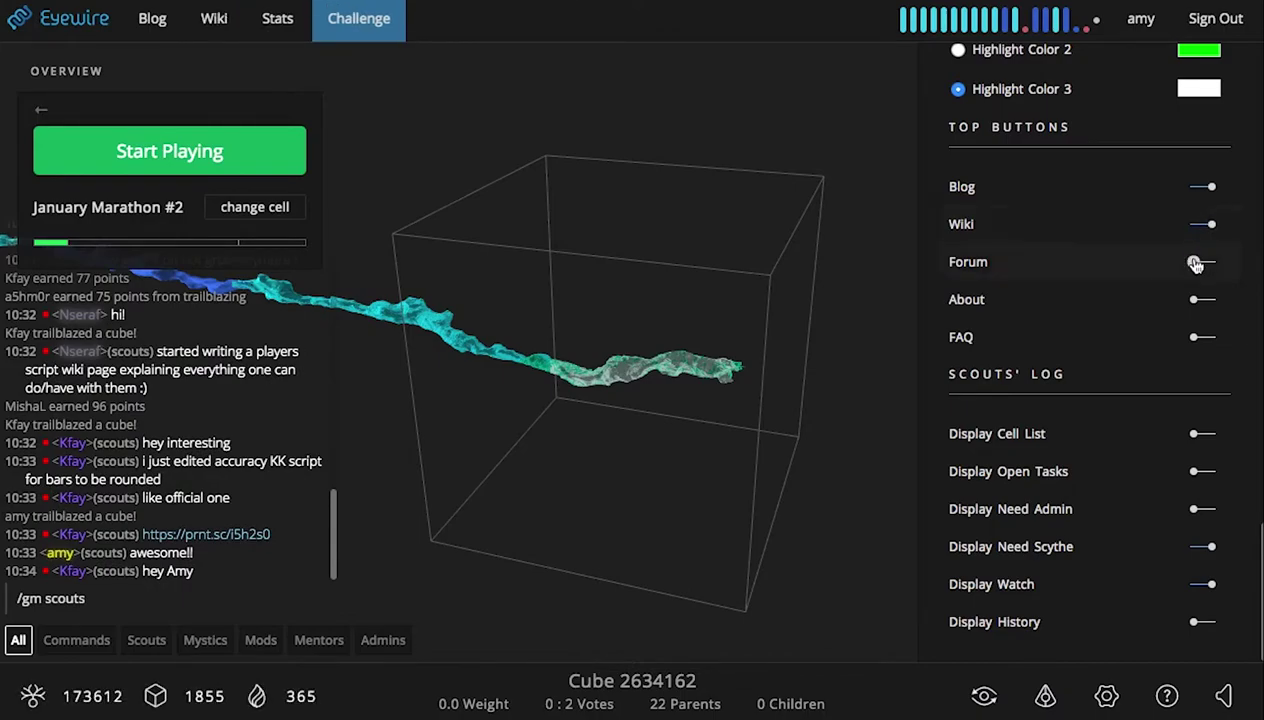
# - Try the Forum top button option, turn Forum and Wiki back off, and close the settings
pyautogui.click(1195, 262)
pyautogui.click(1195, 262)
pyautogui.click(1208, 220)
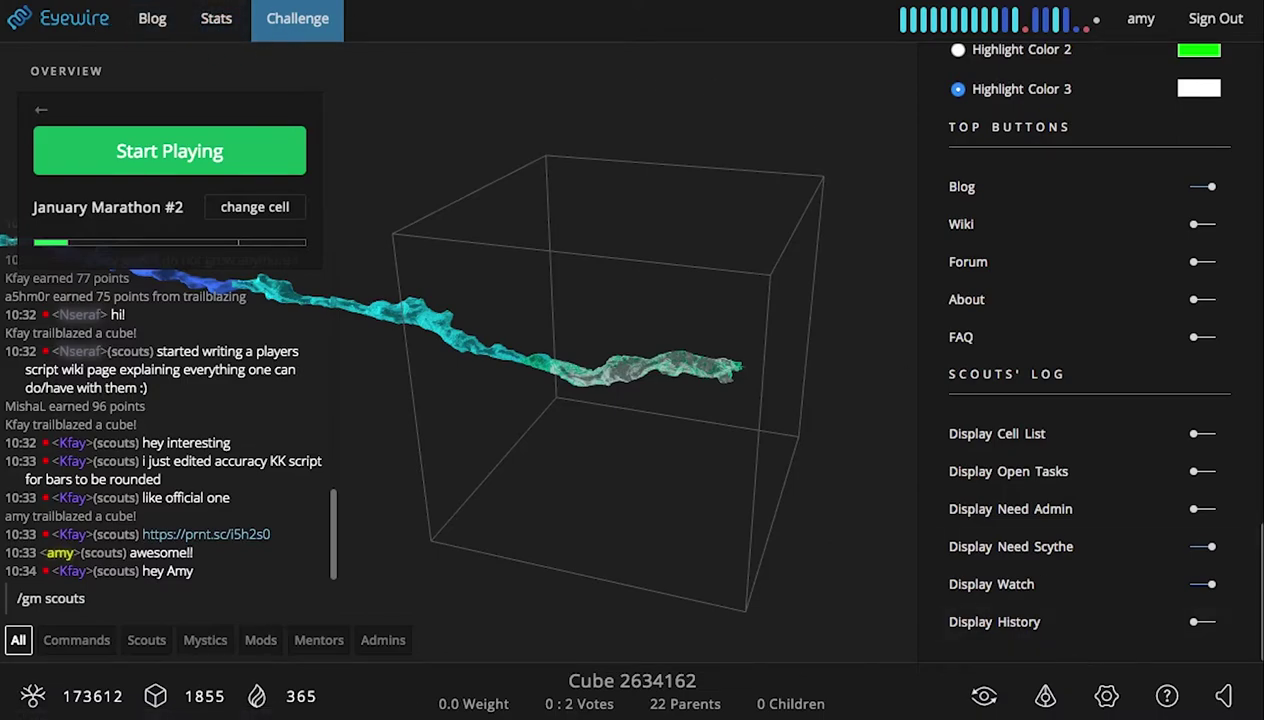
pyautogui.click(1106, 697)
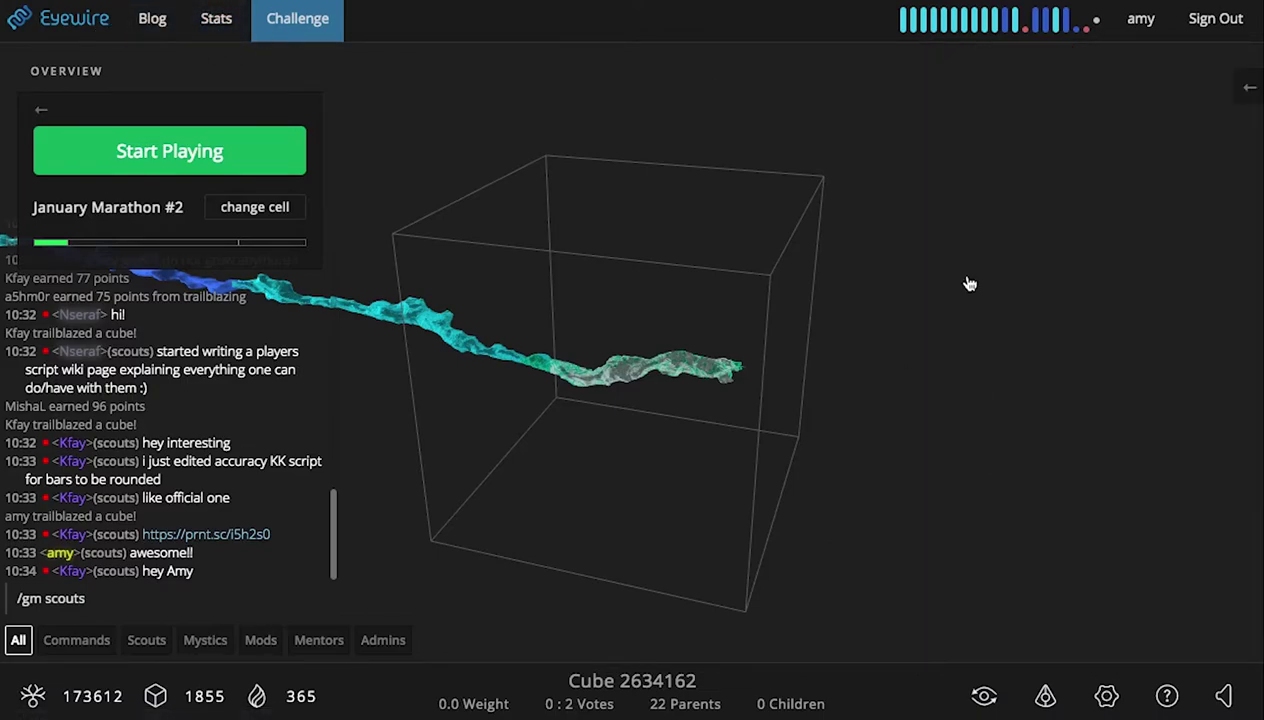
# - Look over the January Marathon #2 cell and open cube 2608813 for review from the Activity Tracker
pyautogui.scroll(-10, 739, 350)
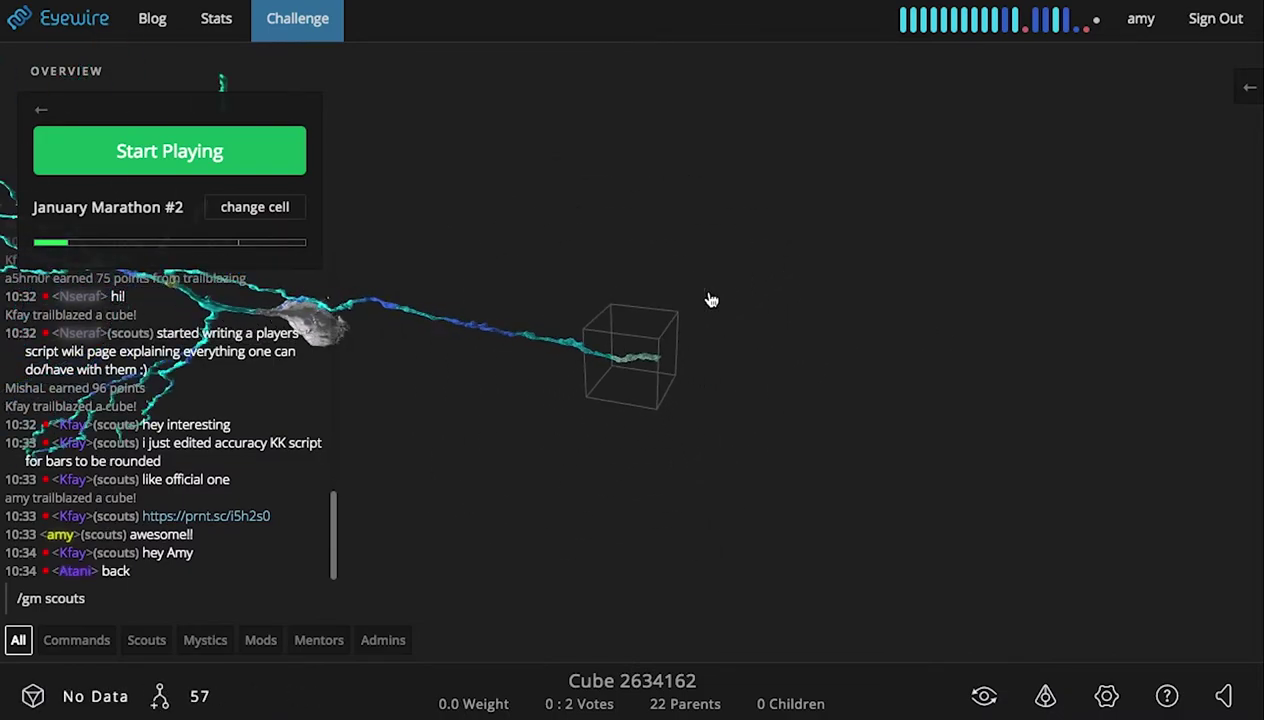
pyautogui.moveTo(462, 140); pyautogui.dragTo(834, 404)
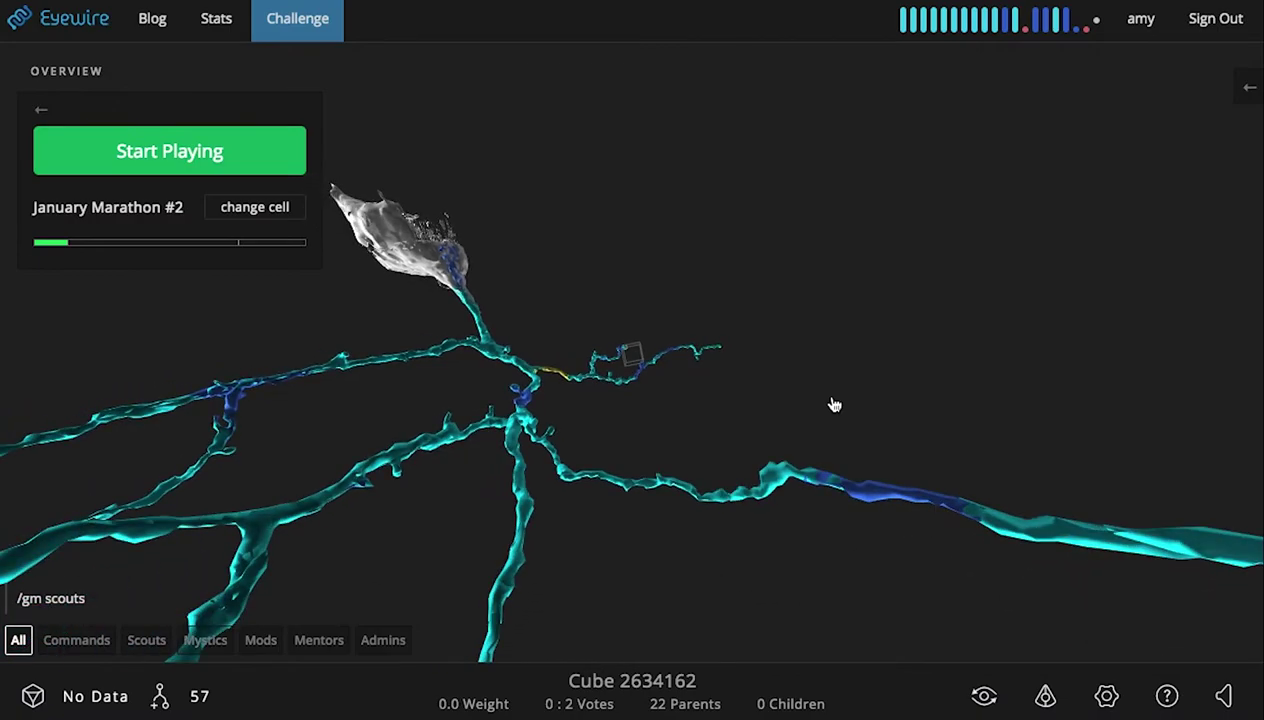
pyautogui.moveTo(489, 373); pyautogui.dragTo(521, 330)
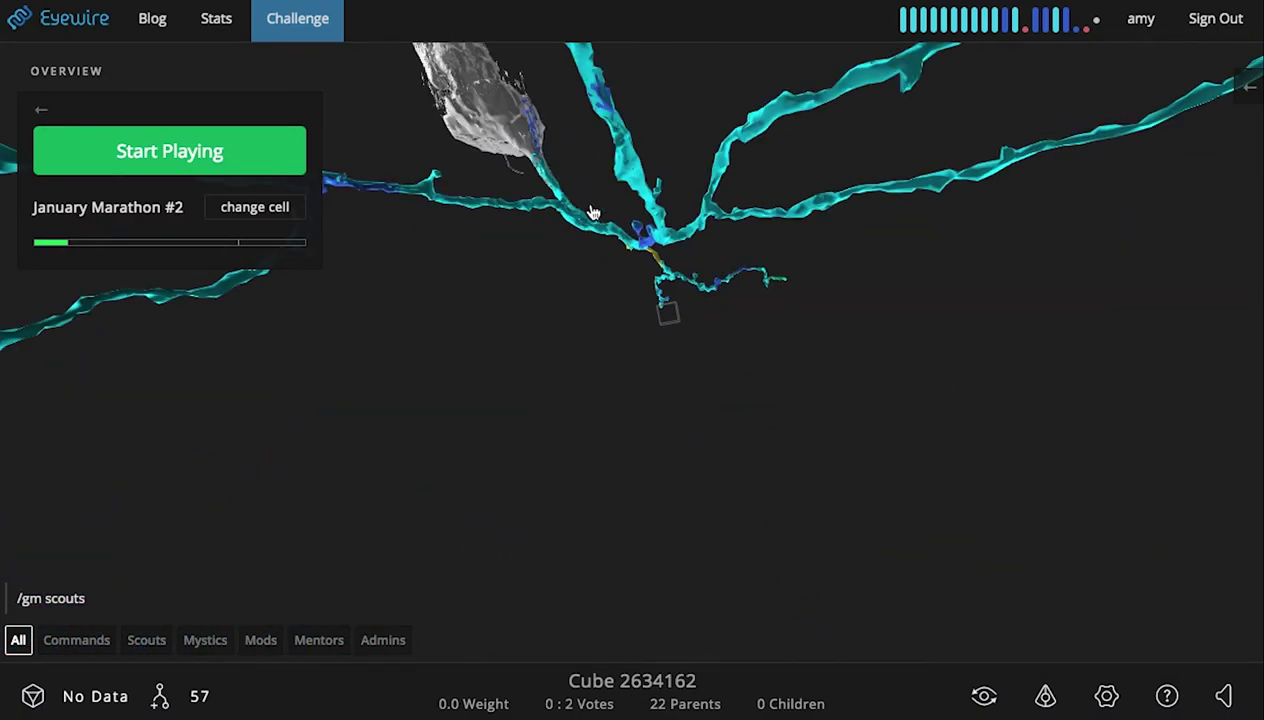
pyautogui.moveTo(592, 213); pyautogui.dragTo(601, 237)
pyautogui.moveTo(911, 21)
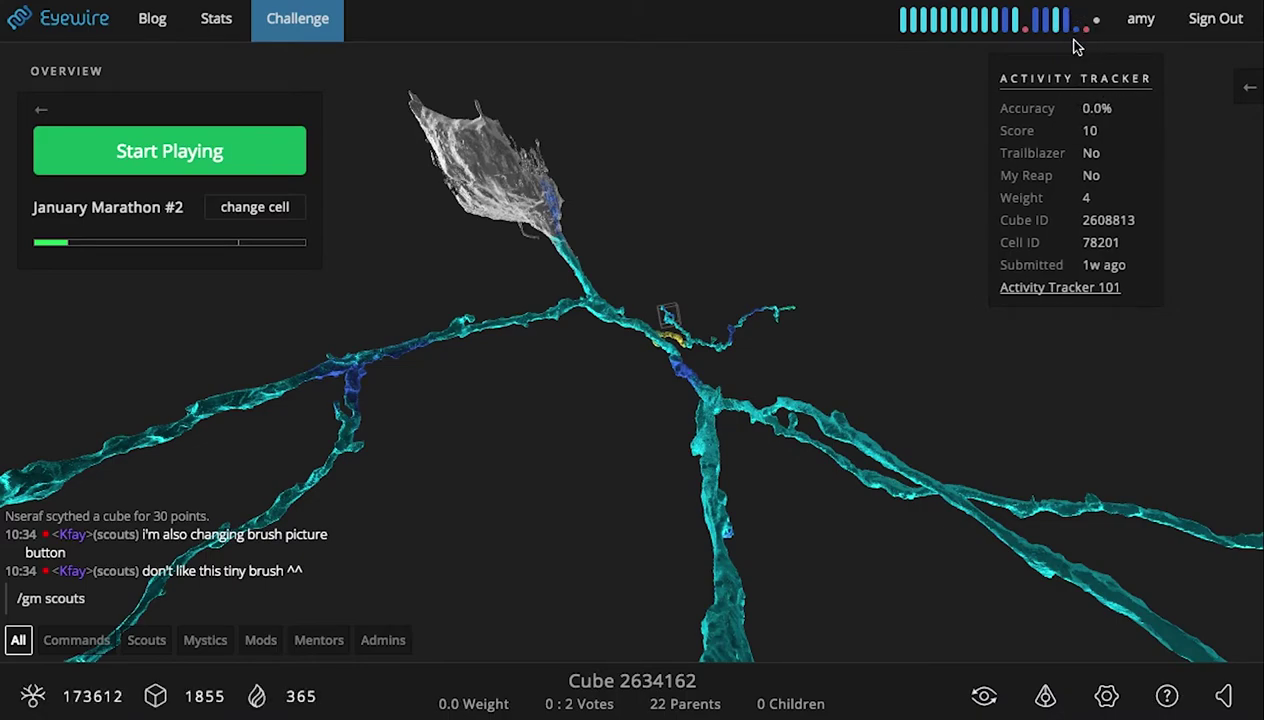
pyautogui.click(1079, 33)
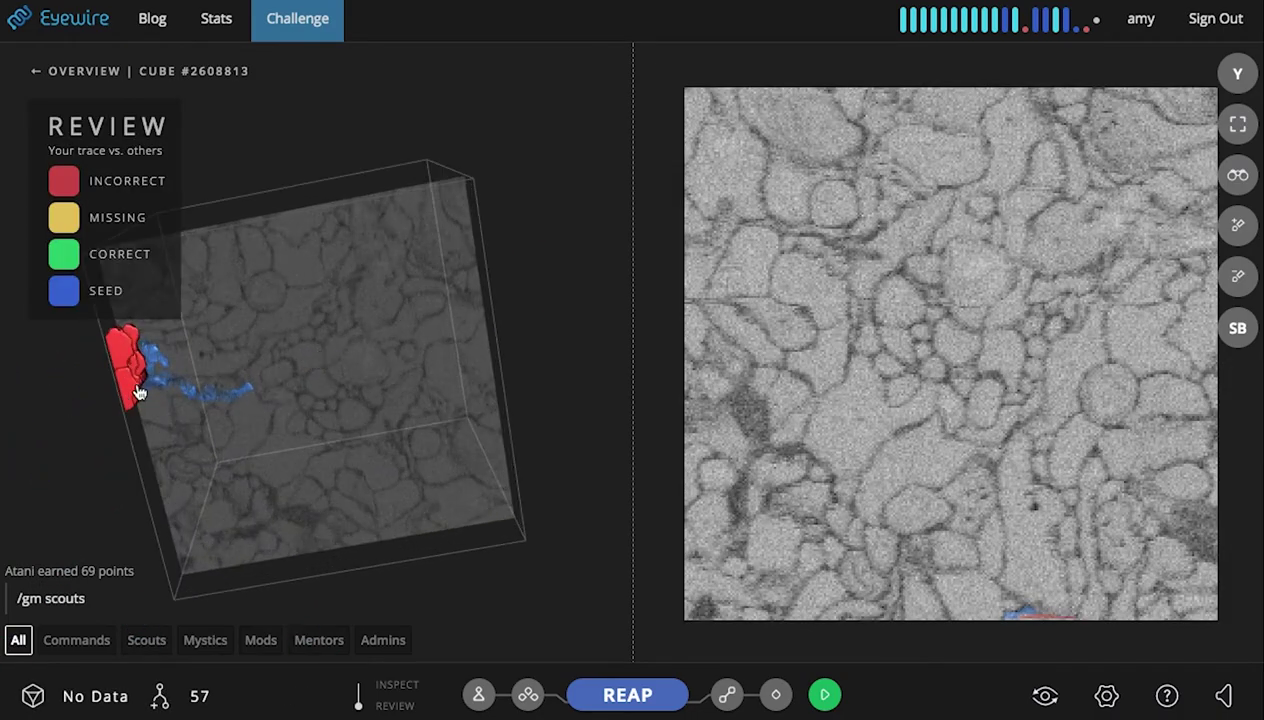
# - Examine the incorrect red segment and the blue seed of cube 2608813 from several angles
pyautogui.moveTo(139, 392)
pyautogui.mouseDown()
pyautogui.moveTo(429, 381)
pyautogui.moveTo(370, 169)
pyautogui.moveTo(333, 446)
pyautogui.moveTo(370, 440)
pyautogui.moveTo(370, 401)
pyautogui.moveTo(420, 291)
pyautogui.moveTo(370, 240)
pyautogui.mouseUp()
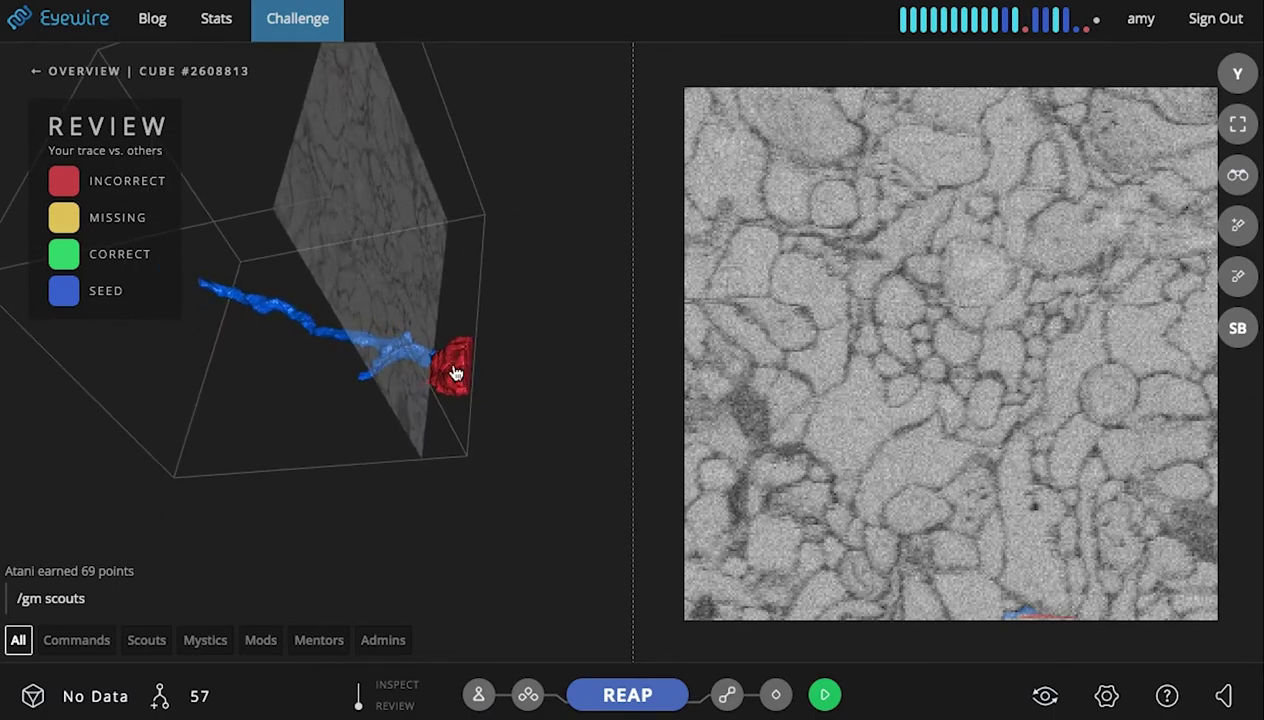
pyautogui.scroll(3, 457, 369)
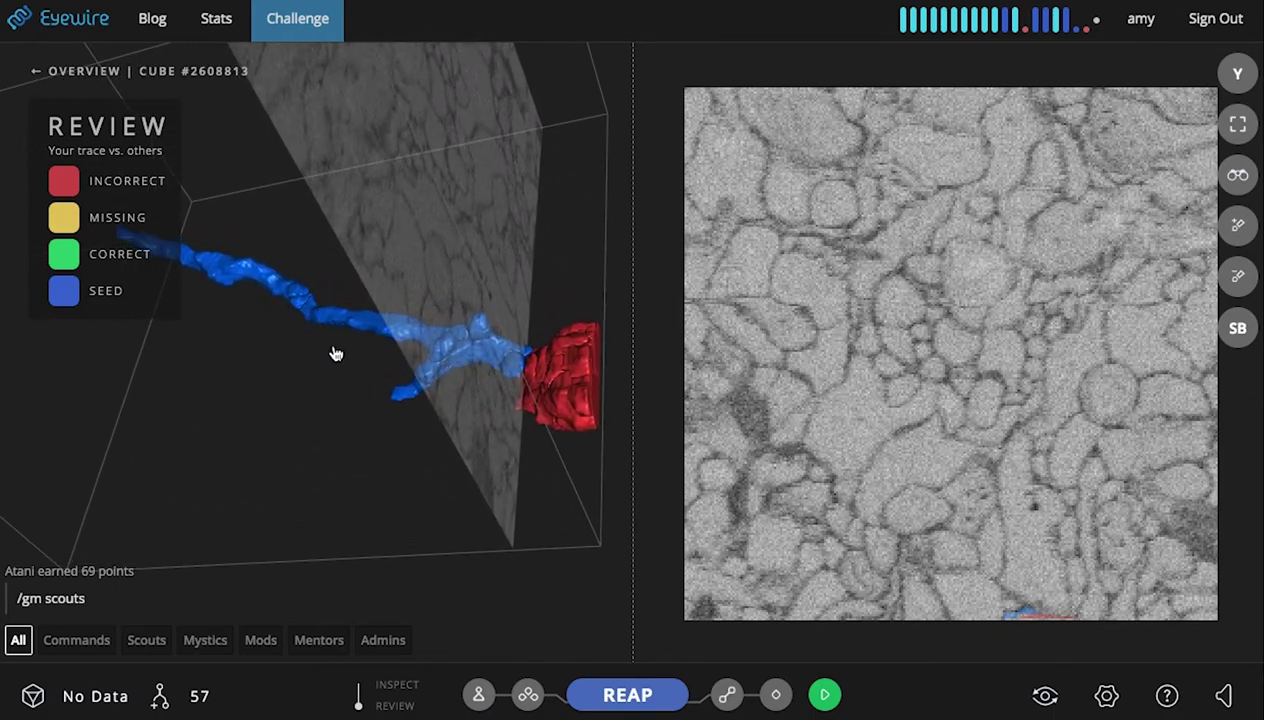
pyautogui.moveTo(337, 426)
pyautogui.mouseDown()
pyautogui.moveTo(403, 401)
pyautogui.moveTo(505, 410)
pyautogui.mouseUp()
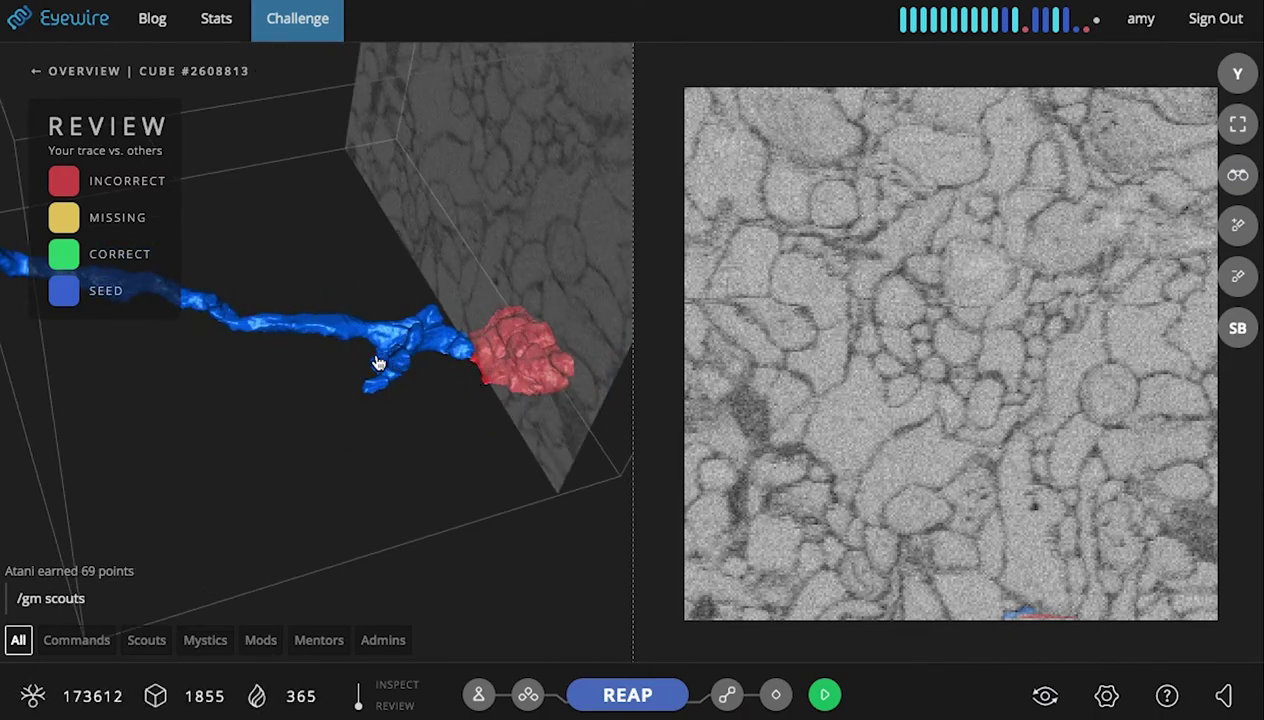
pyautogui.scroll(-3, 378, 362)
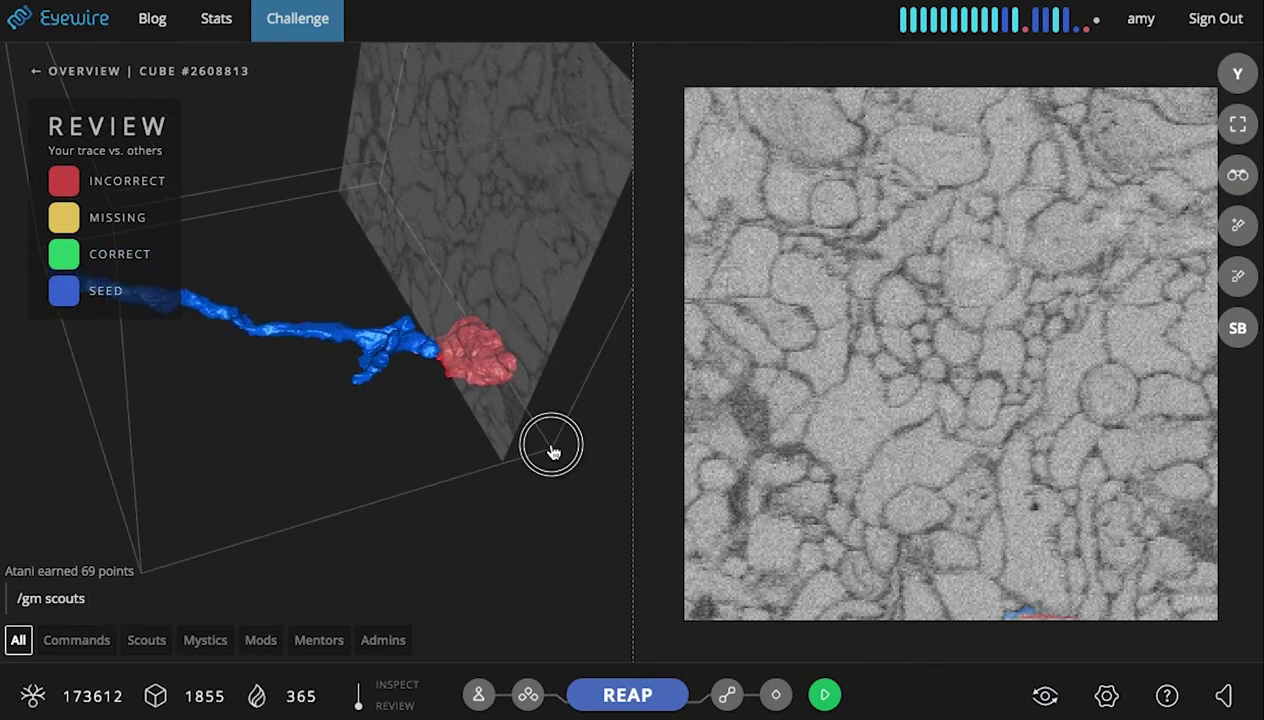
pyautogui.moveTo(551, 445); pyautogui.dragTo(451, 290)
# - Read the accuracy, score and weight details of several other cubes in the Activity Tracker
pyautogui.moveTo(1020, 44)
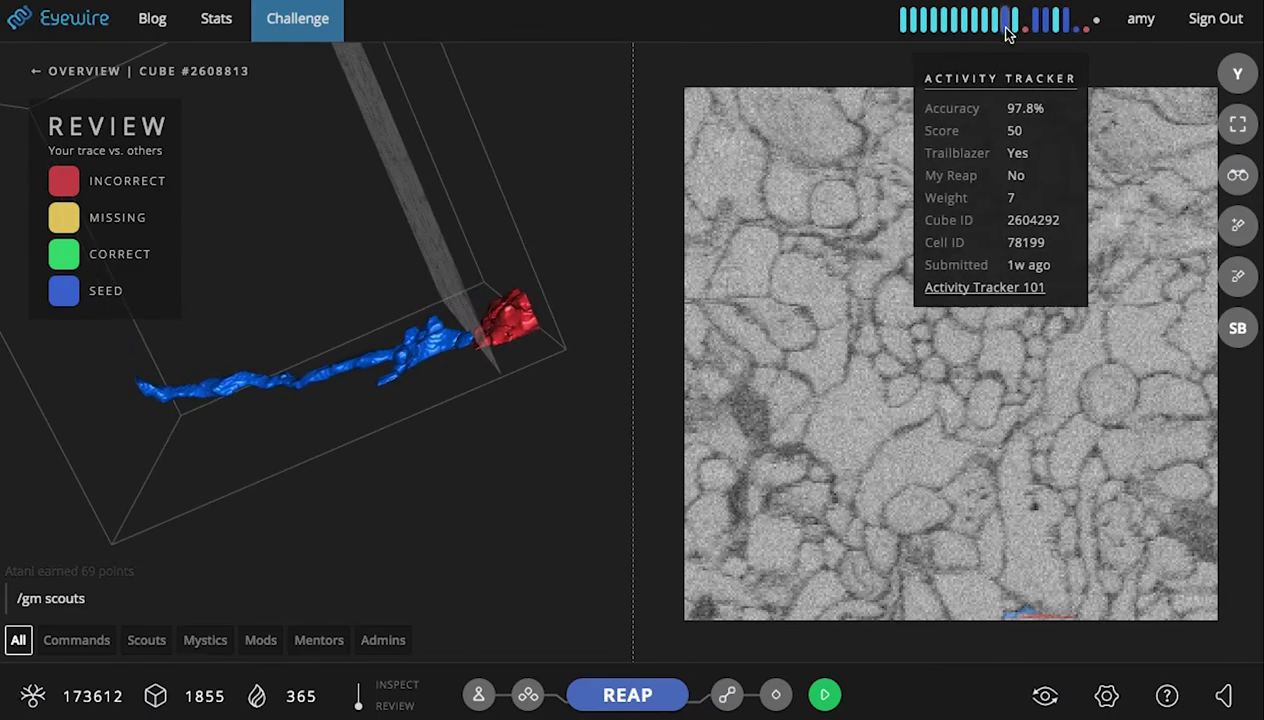
pyautogui.moveTo(1028, 36)
pyautogui.moveTo(1097, 30)
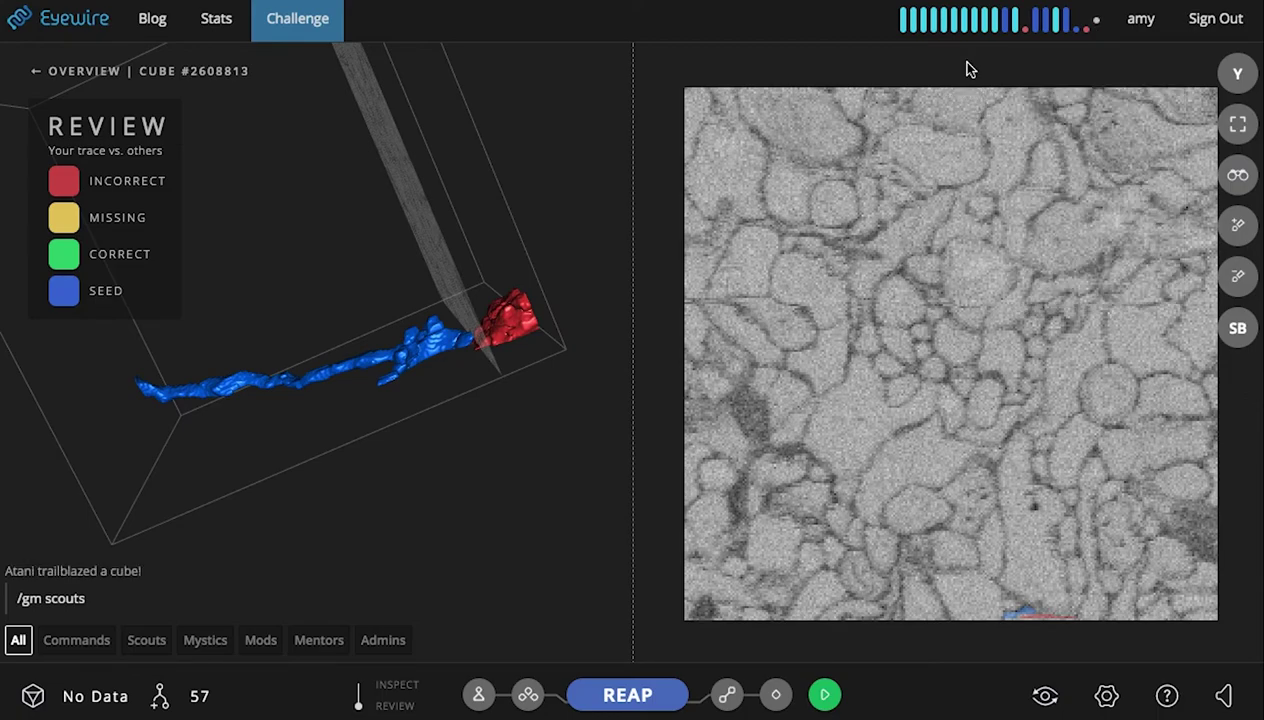
pyautogui.moveTo(935, 27)
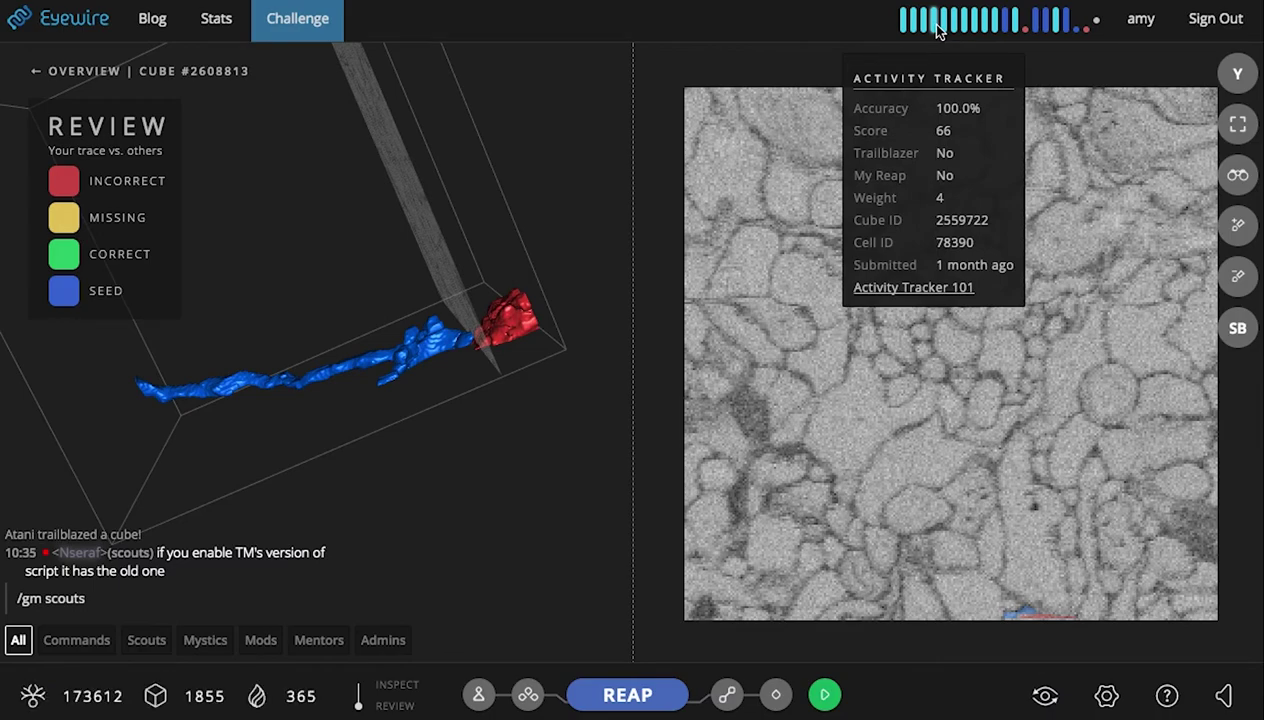
# - Return to the overview and examine the Fort Scythe Celestial Expedition 6 cell with its cube markers from several angles
pyautogui.click(70, 80)
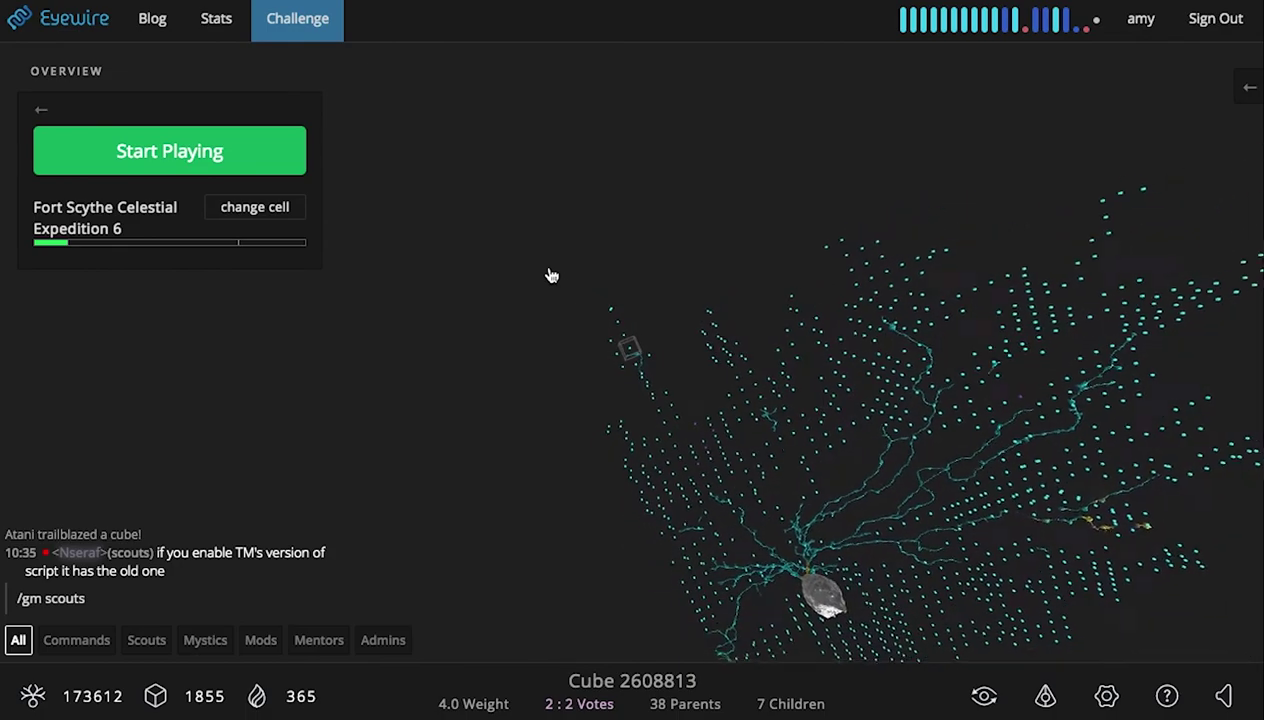
pyautogui.moveTo(838, 515); pyautogui.dragTo(845, 298)
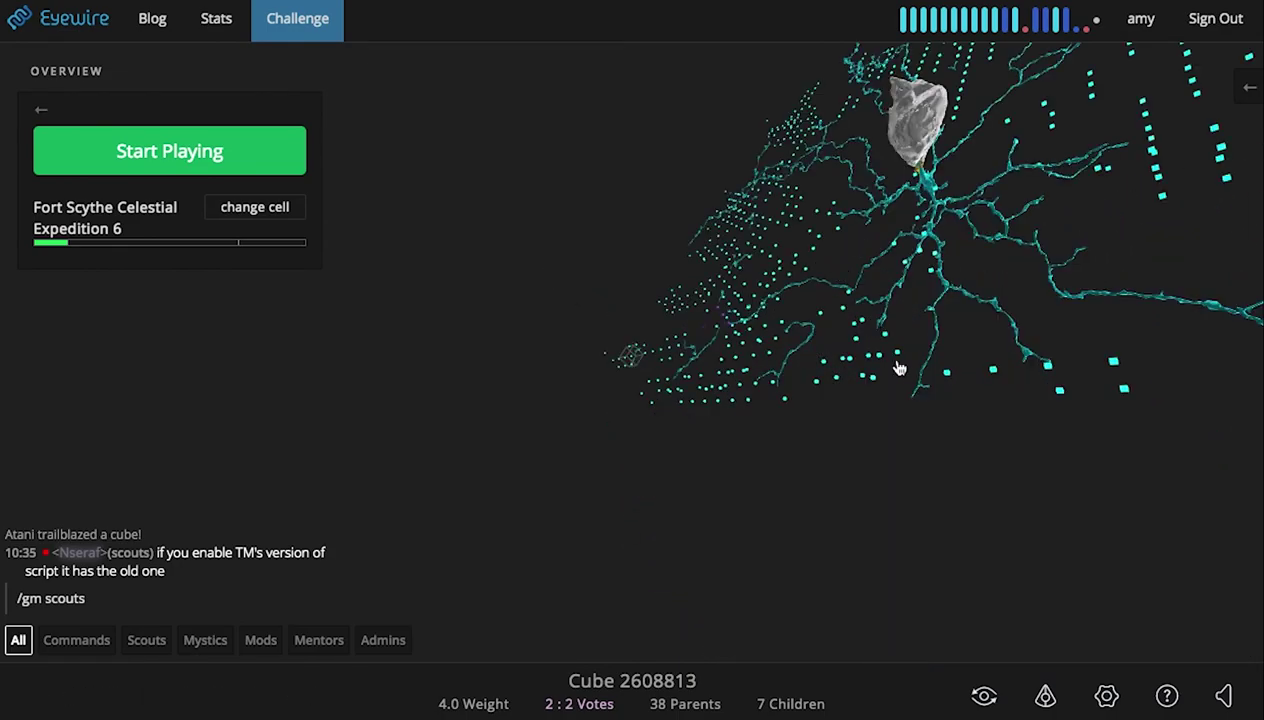
pyautogui.moveTo(886, 356); pyautogui.dragTo(771, 407)
pyautogui.moveTo(905, 444); pyautogui.dragTo(793, 488)
pyautogui.moveTo(542, 119); pyautogui.dragTo(637, 251)
pyautogui.moveTo(808, 482); pyautogui.dragTo(762, 446)
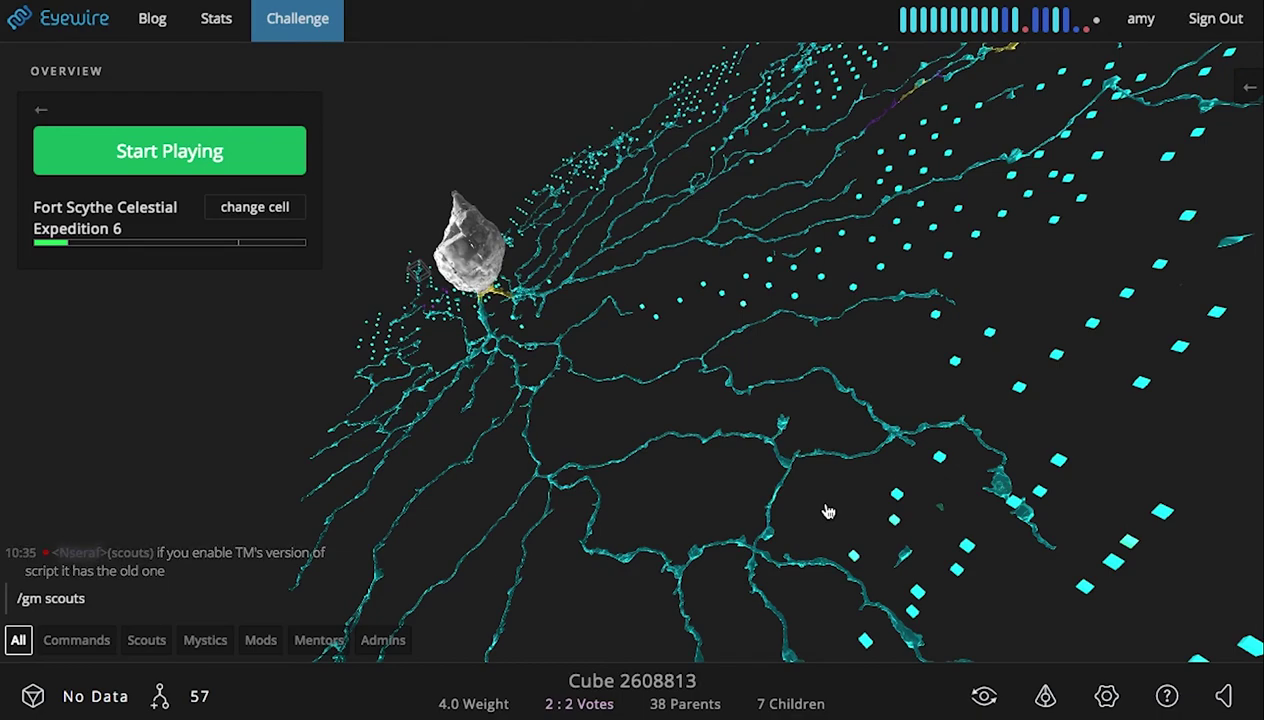